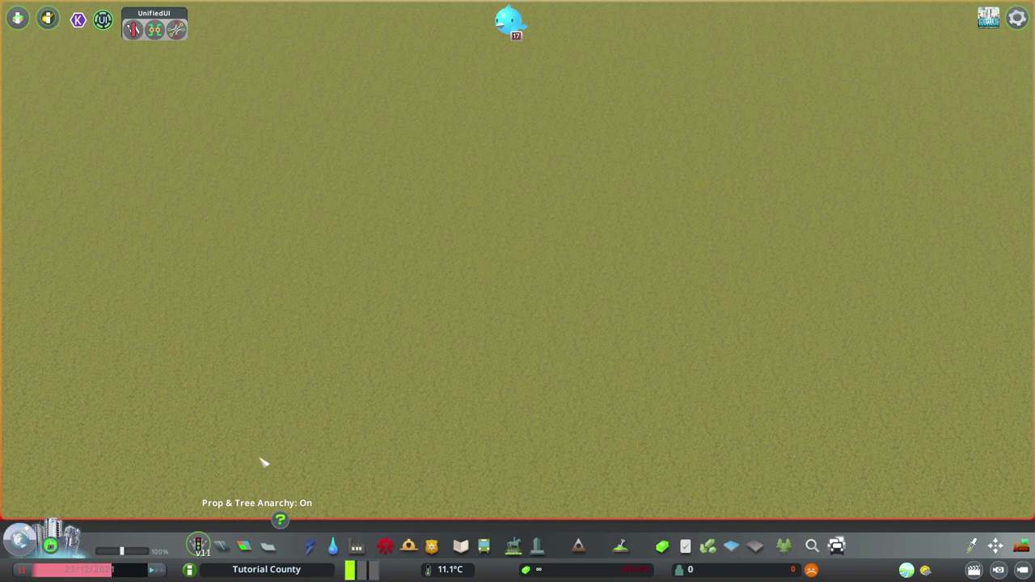
Open the Roads panel from the bottom toolbar over the empty map.
left_click(221, 546)
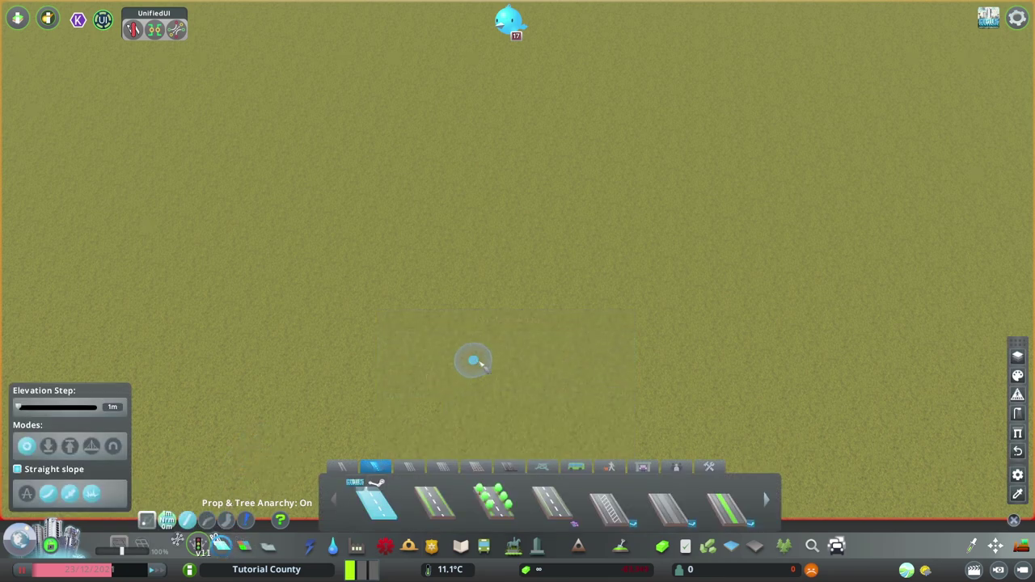
Draw a straight road stem running north across the empty terrain.
left_click(529, 411)
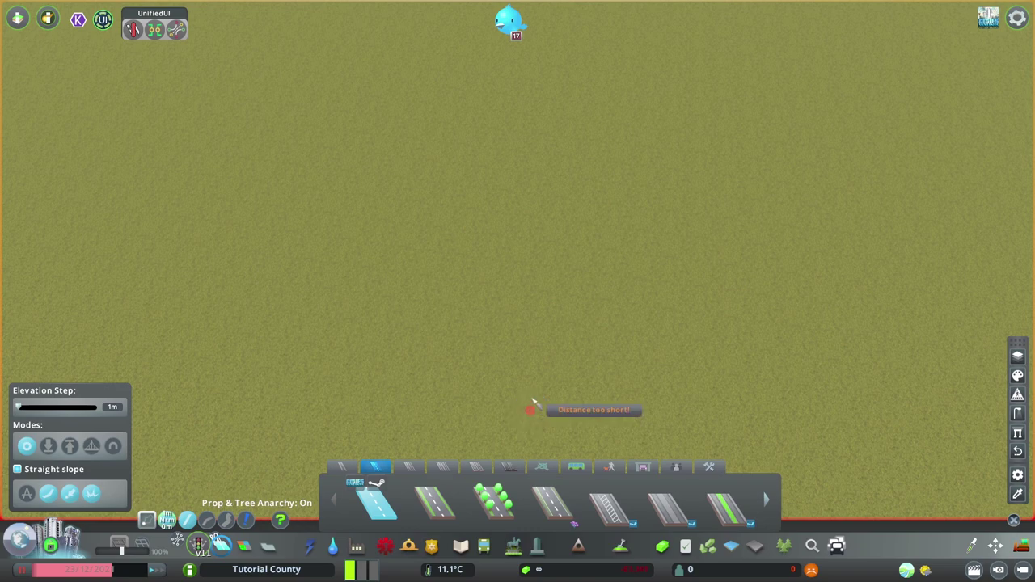
left_click(529, 307)
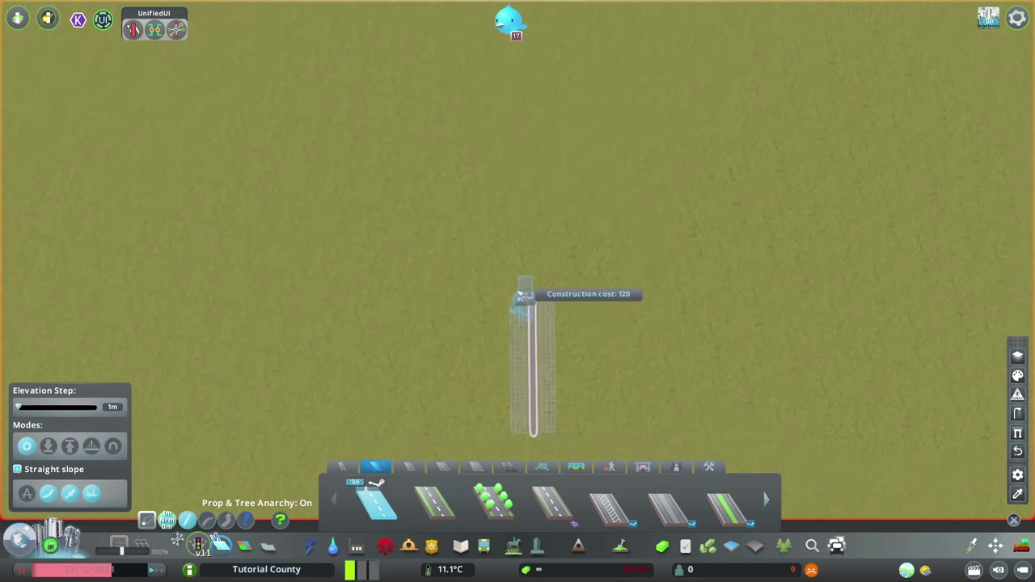
scroll(518, 291, "up", 5)
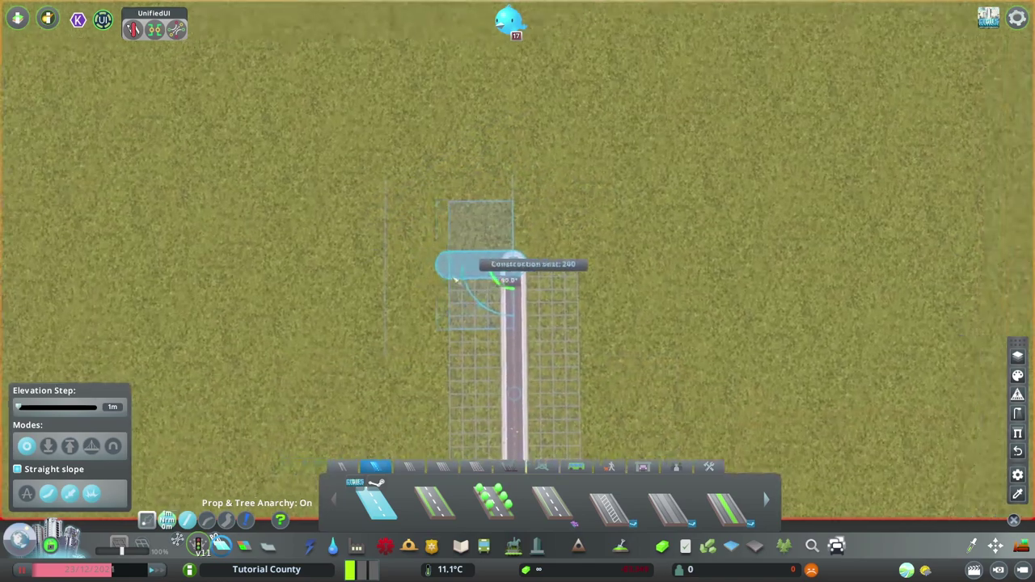
key("d")
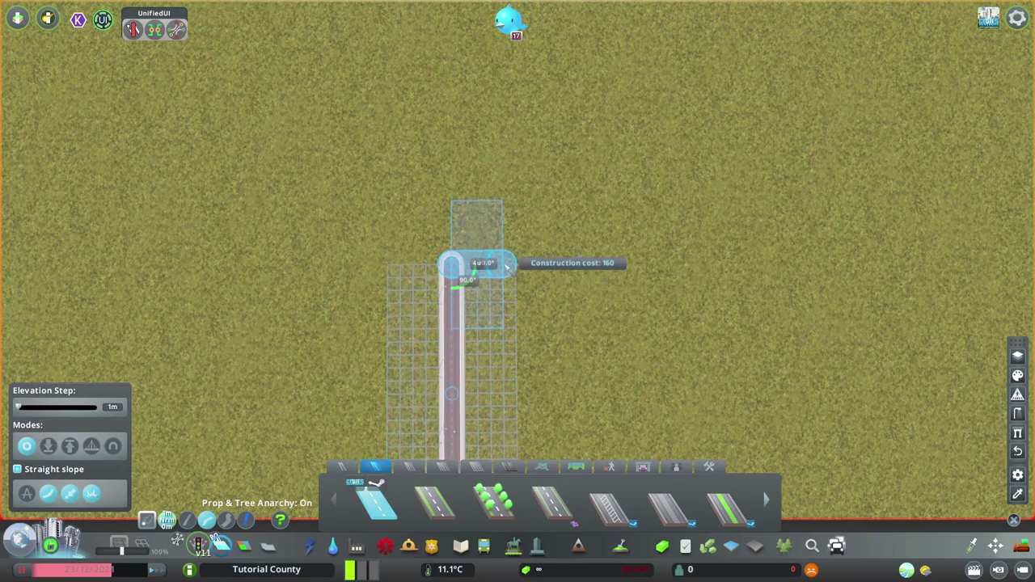
Draw four curved arcs that close into a circular loop on the stem.
left_click(502, 217)
left_click(450, 162)
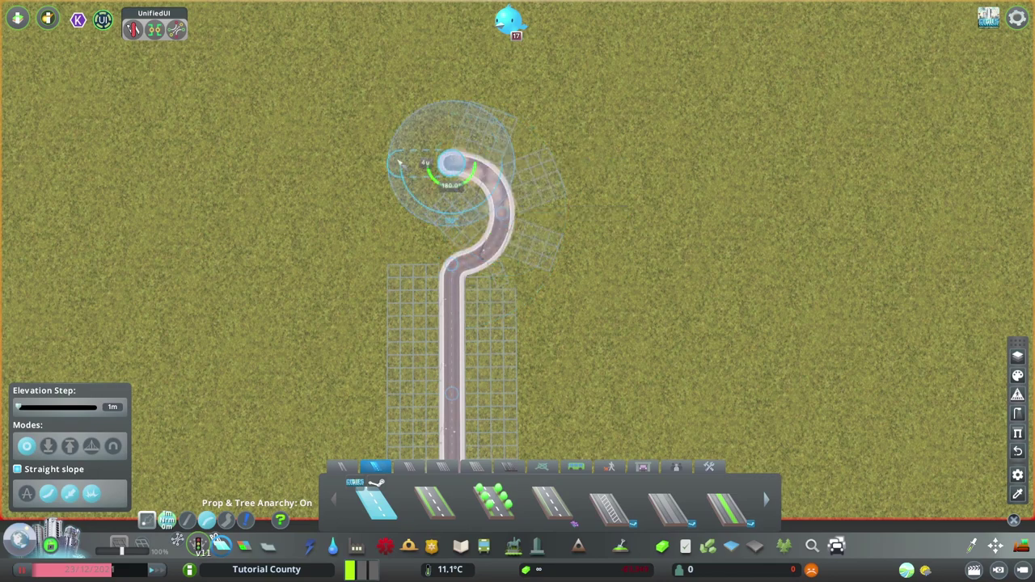
left_click(400, 209)
left_click(450, 260)
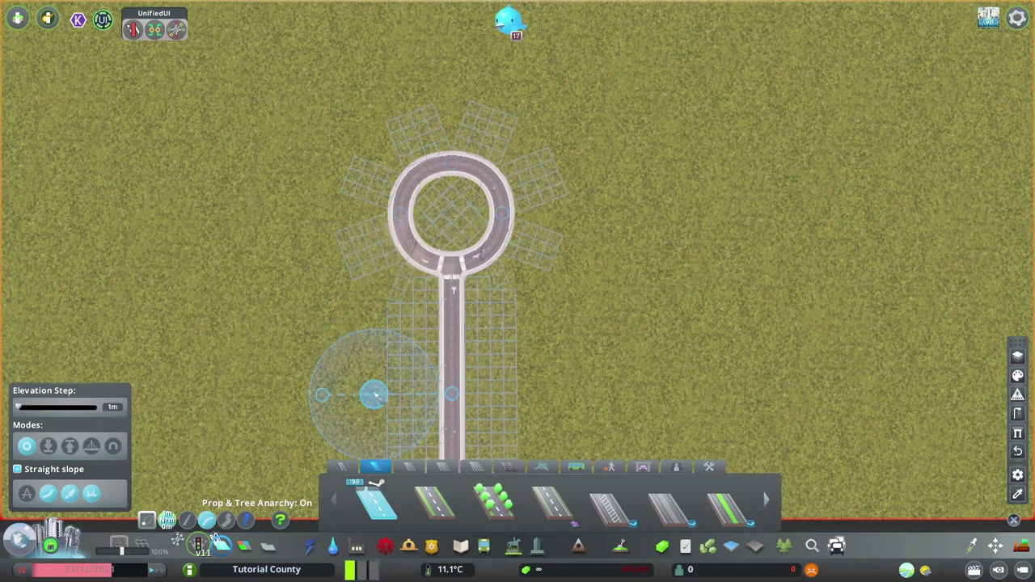
Build straight road arms leading east, west and north from the roundabout.
left_click(506, 210)
left_click(770, 212)
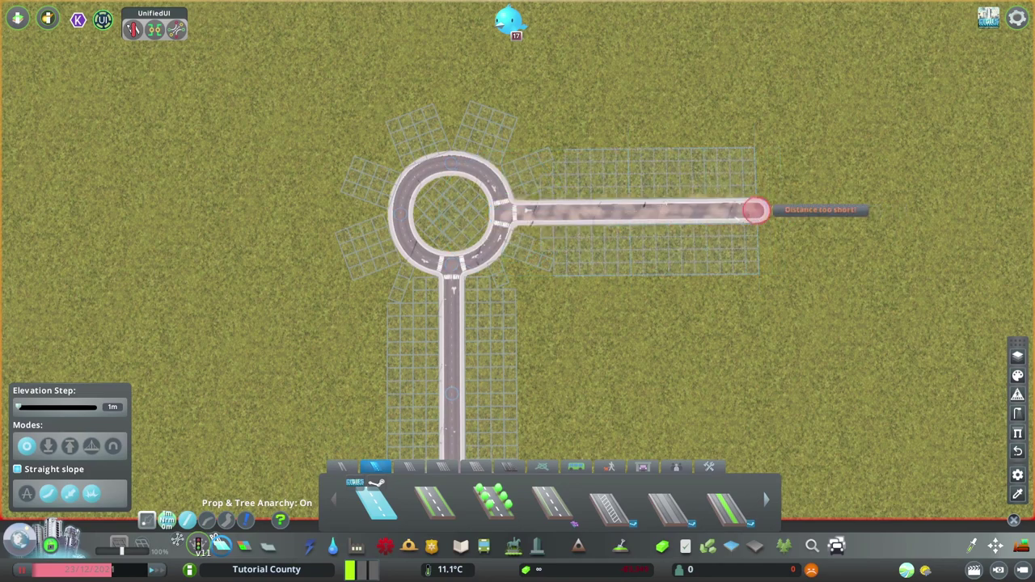
key("w")
left_click(399, 301)
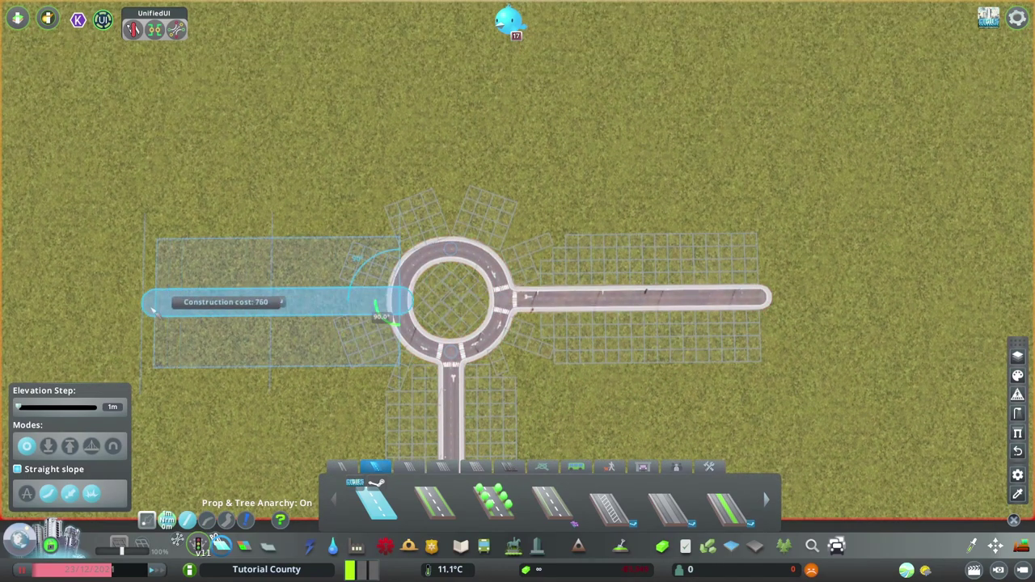
left_click(339, 315)
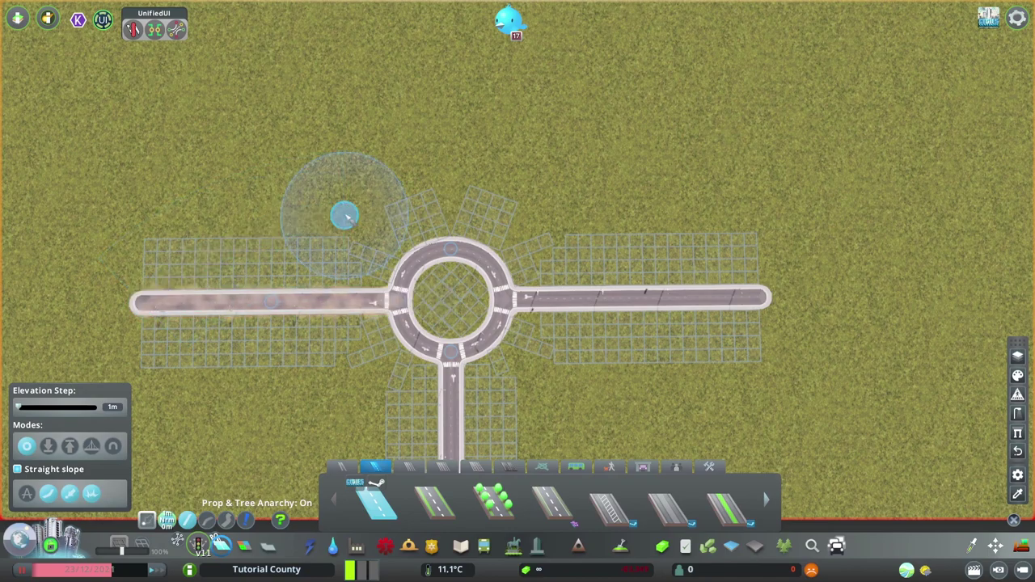
key("w")
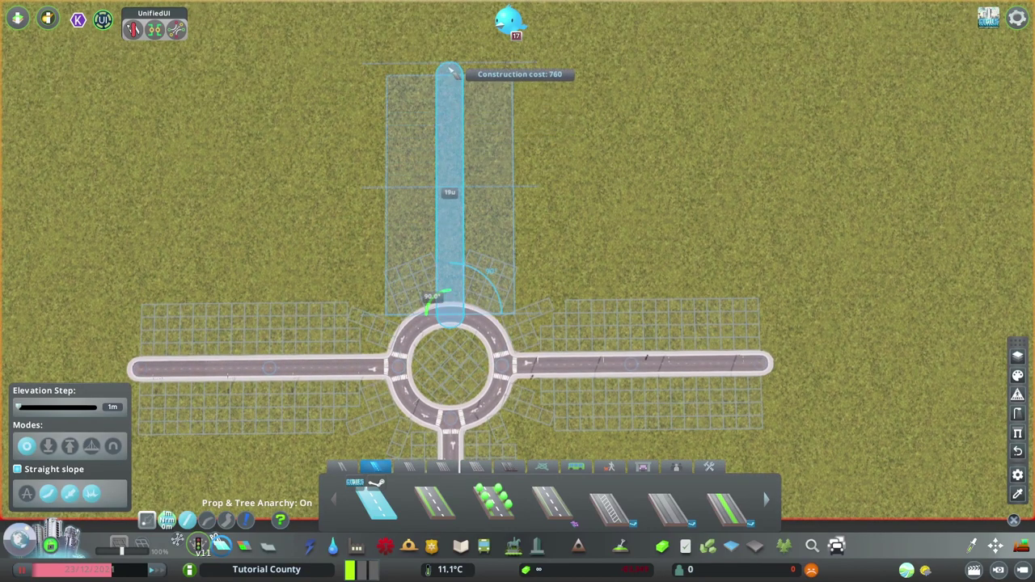
left_click(449, 63)
right_click(573, 218)
Rotate the camera and bulldoze the outer end of the east road.
scroll(577, 219, "down", 3)
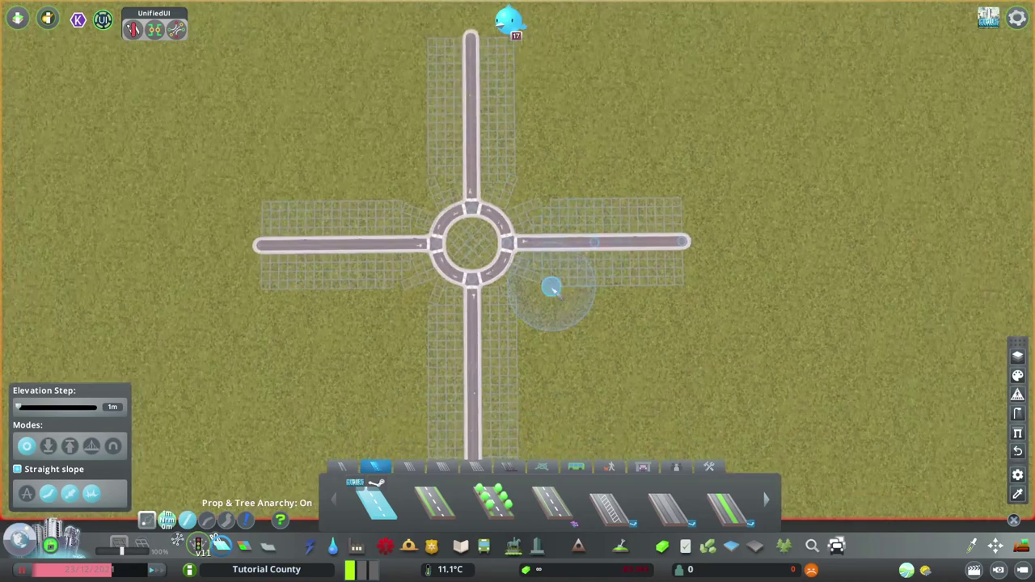
left_click_drag(551, 287, 417, 287)
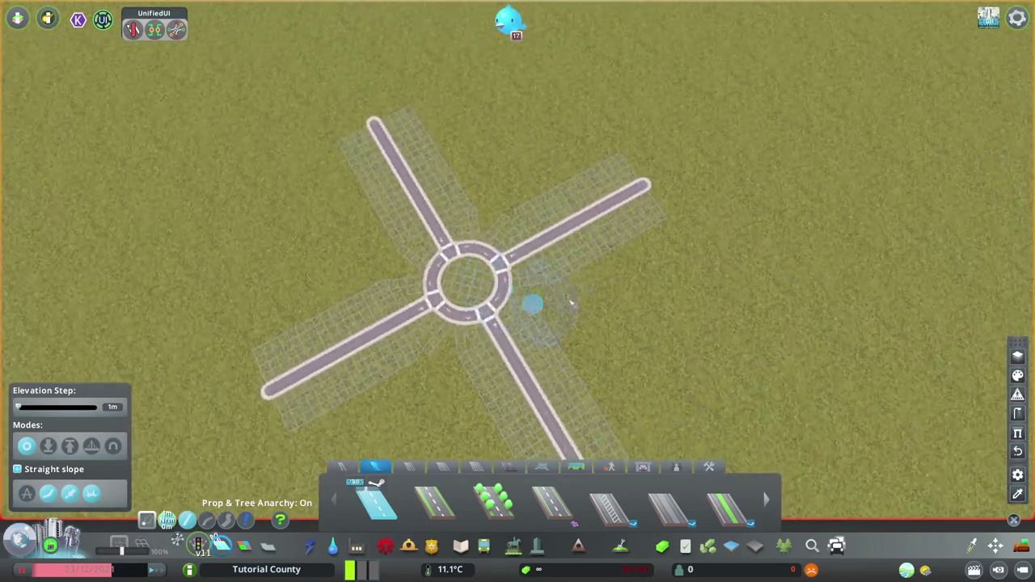
scroll(599, 300, "up", 3)
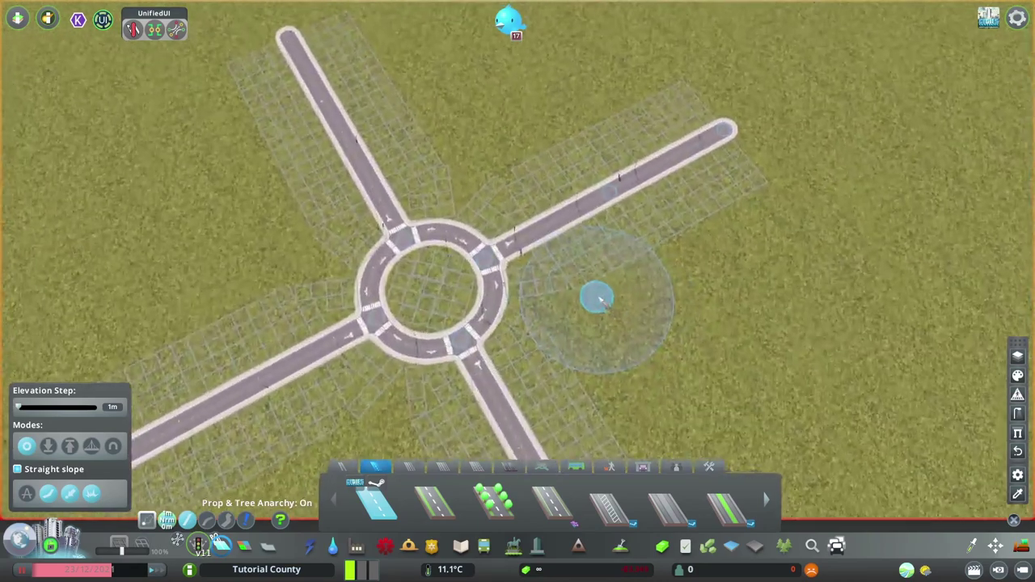
left_click_drag(631, 296, 524, 299)
scroll(525, 299, "down", 4)
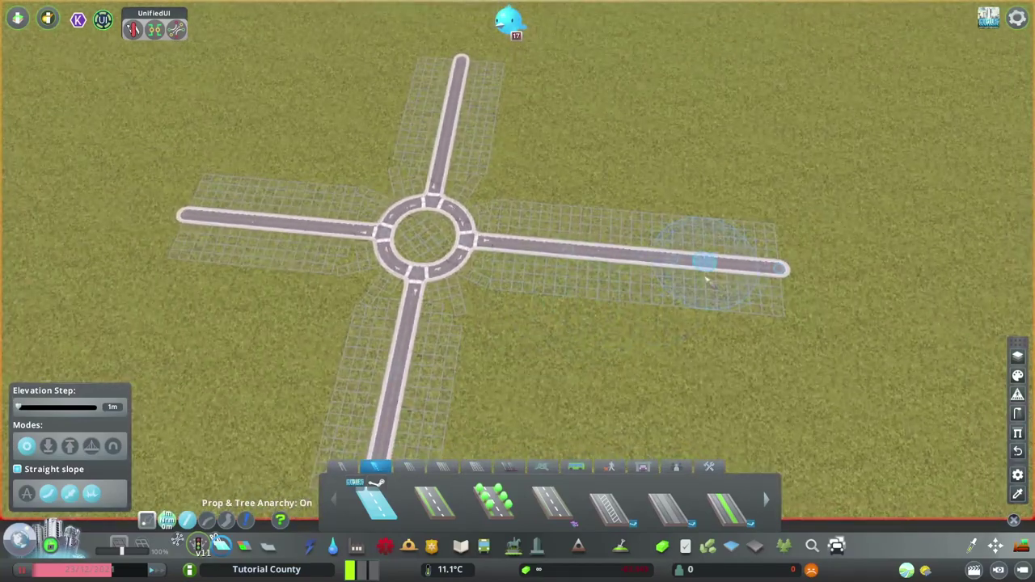
key("b")
left_click(704, 263)
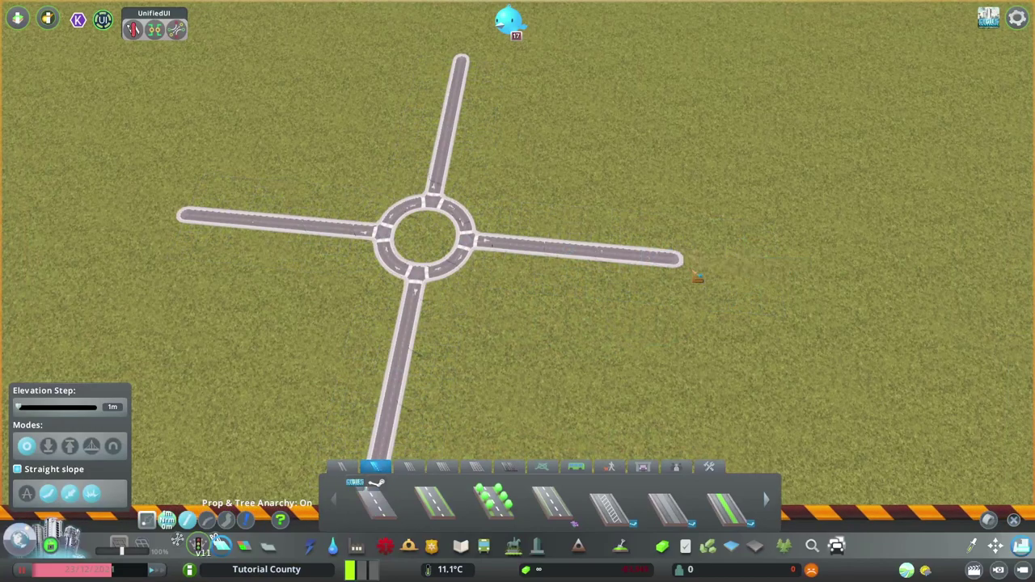
Rebuild the east road from the roundabout's east edge to full length.
key("b")
left_click(477, 241)
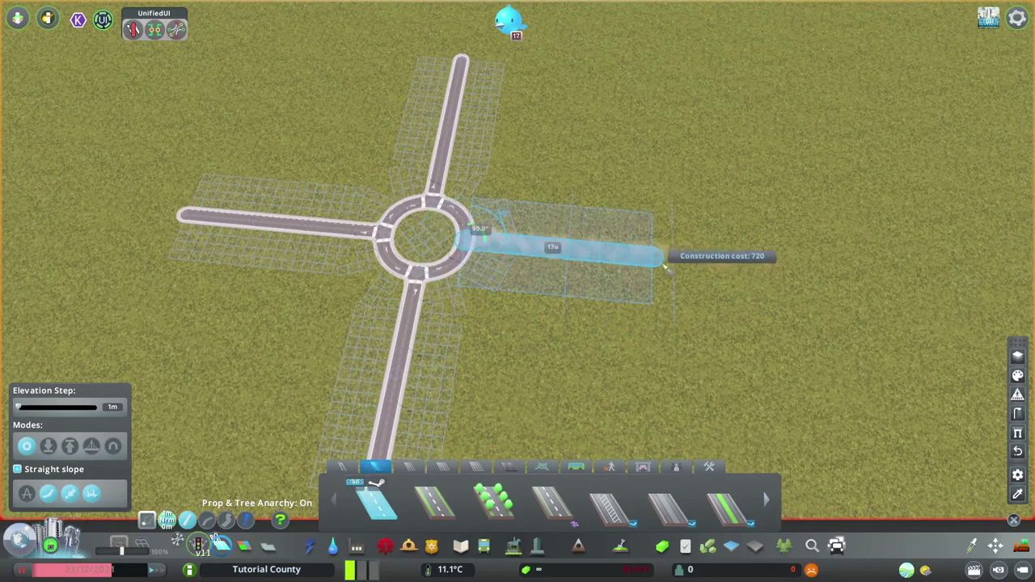
left_click(671, 259)
scroll(721, 439, "up", 5)
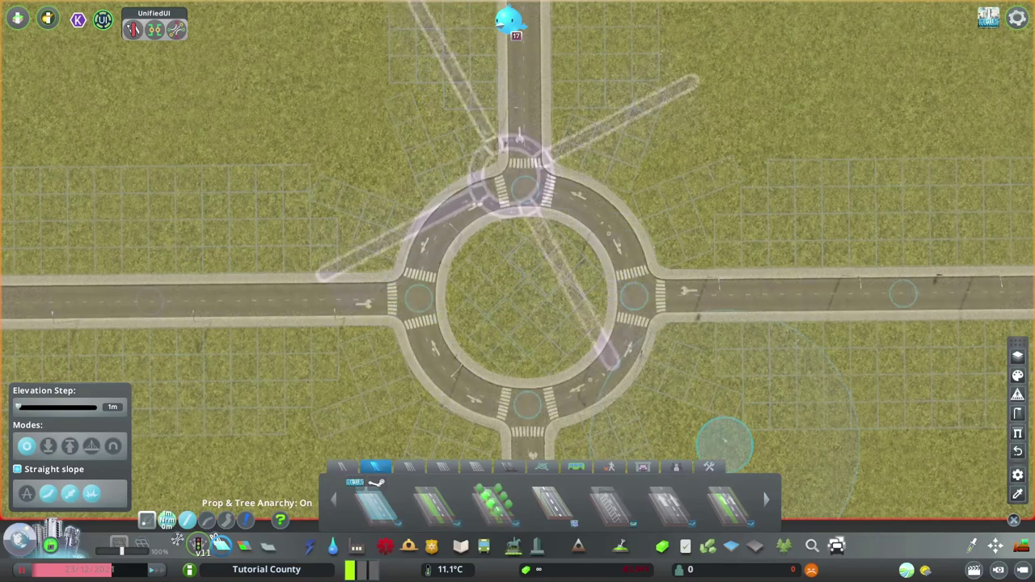
Upgrade all four ring arcs to Two-Lane One-Way Road circulating one direction.
left_click(668, 501)
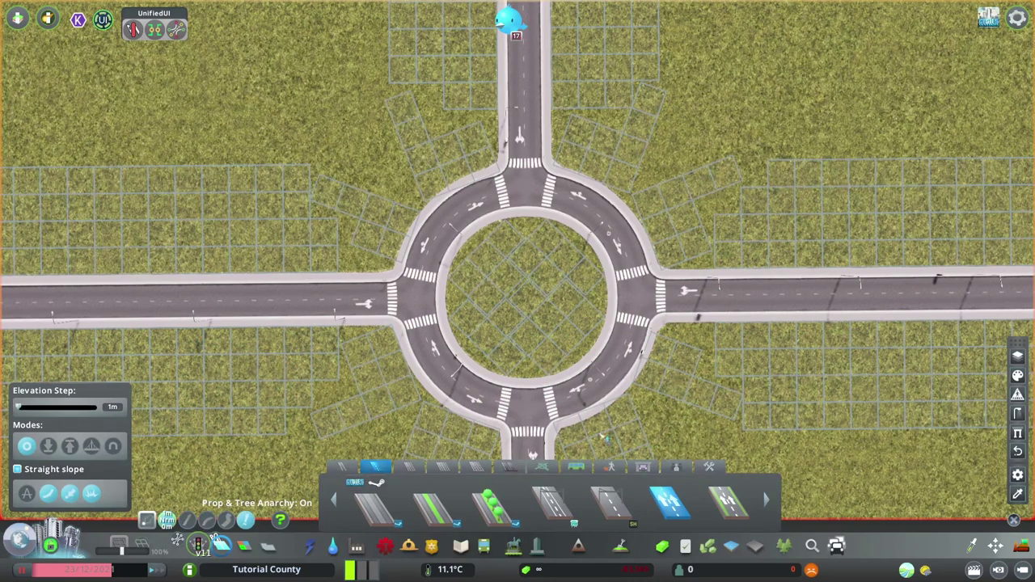
right_click(608, 374)
right_click(601, 246)
right_click(445, 222)
right_click(430, 355)
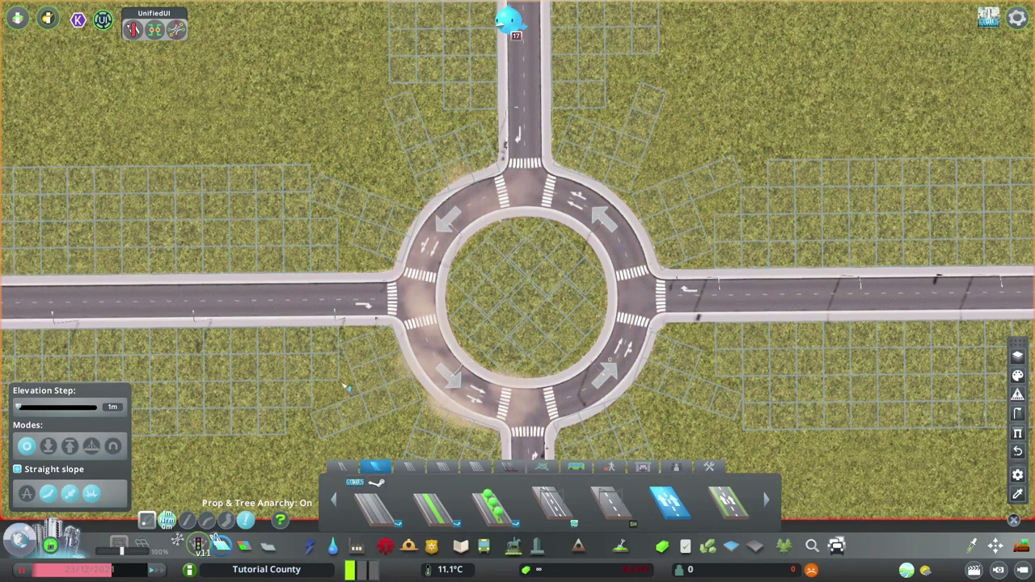
key("s")
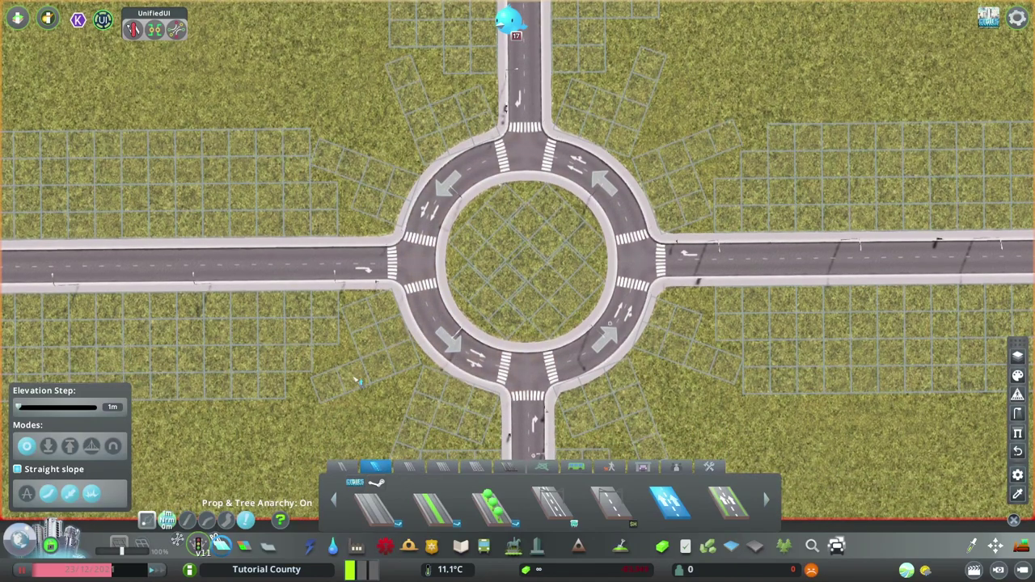
scroll(356, 380, "up", 3)
key("Escape")
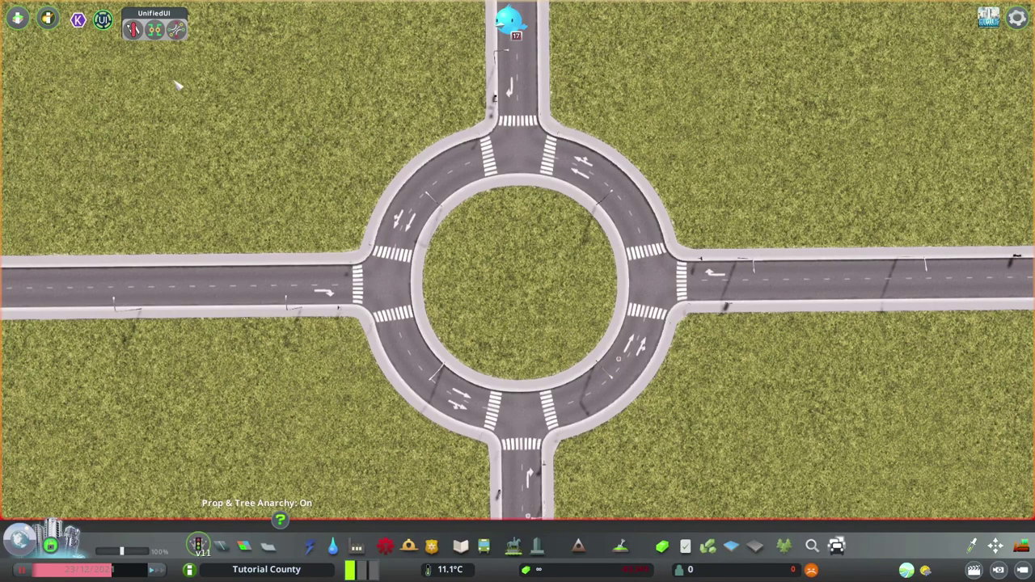
On top node #31801, reset rotations to 0°, set Slope style, remove crosswalks.
left_click(155, 30)
left_click(478, 153)
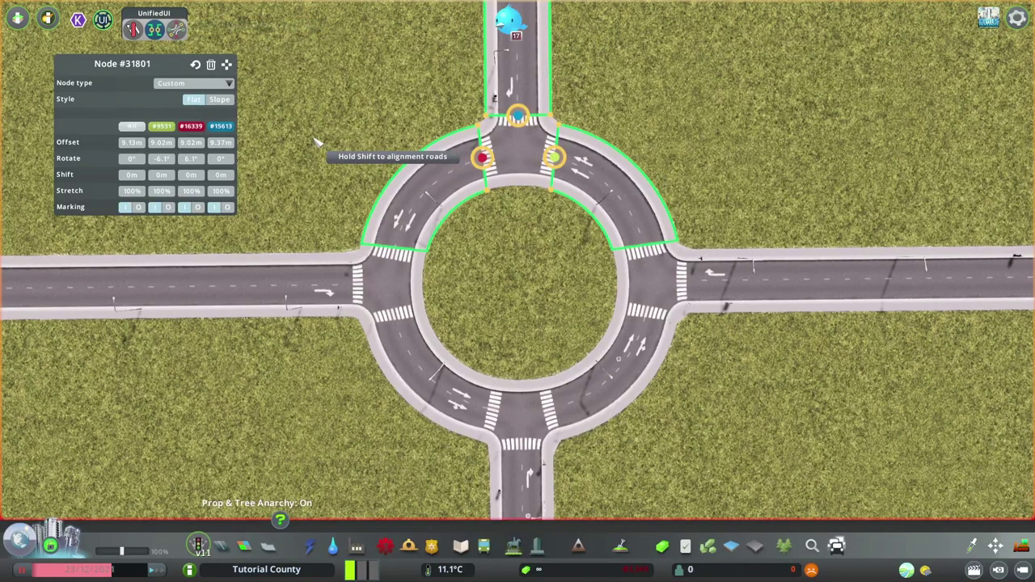
left_click(228, 65)
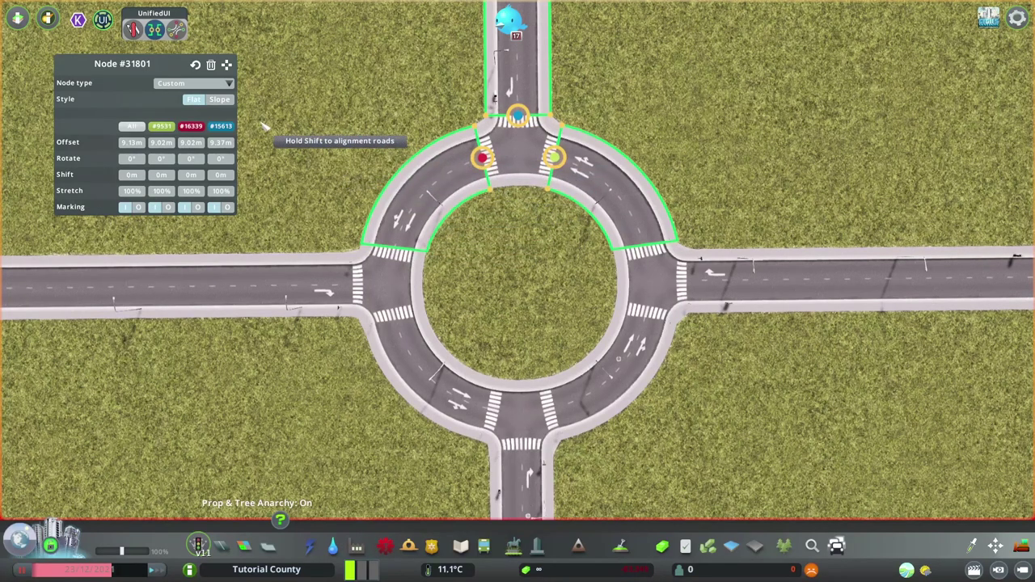
left_click(220, 99)
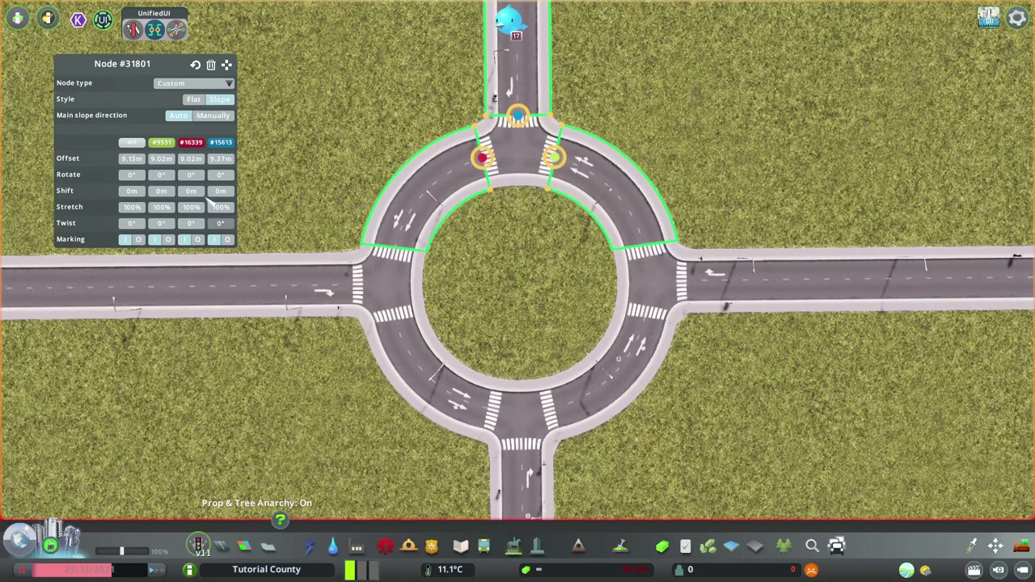
left_click(139, 240)
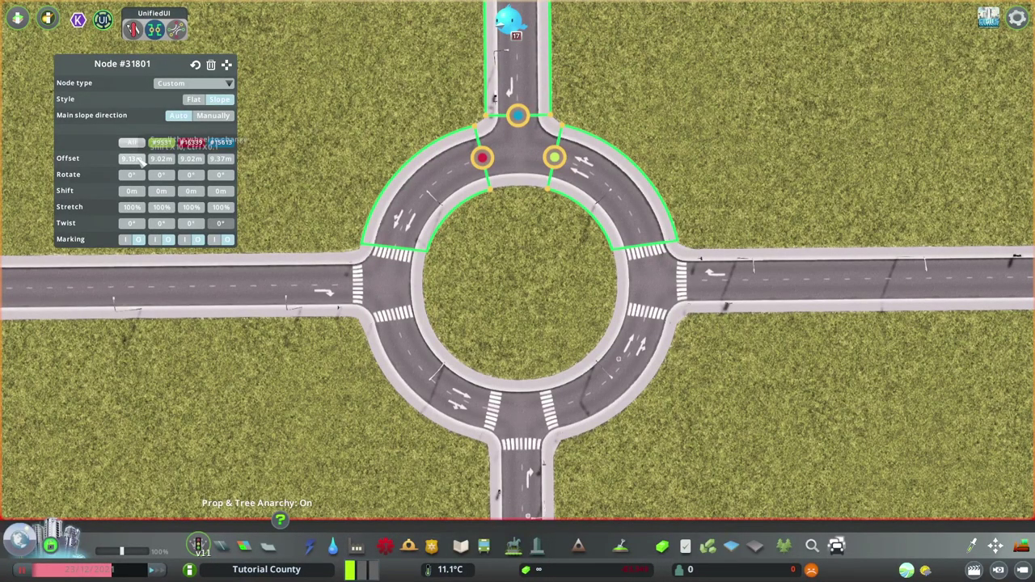
Set the top node's offsets to 12m on all four arms.
scroll(142, 160, "up", 2)
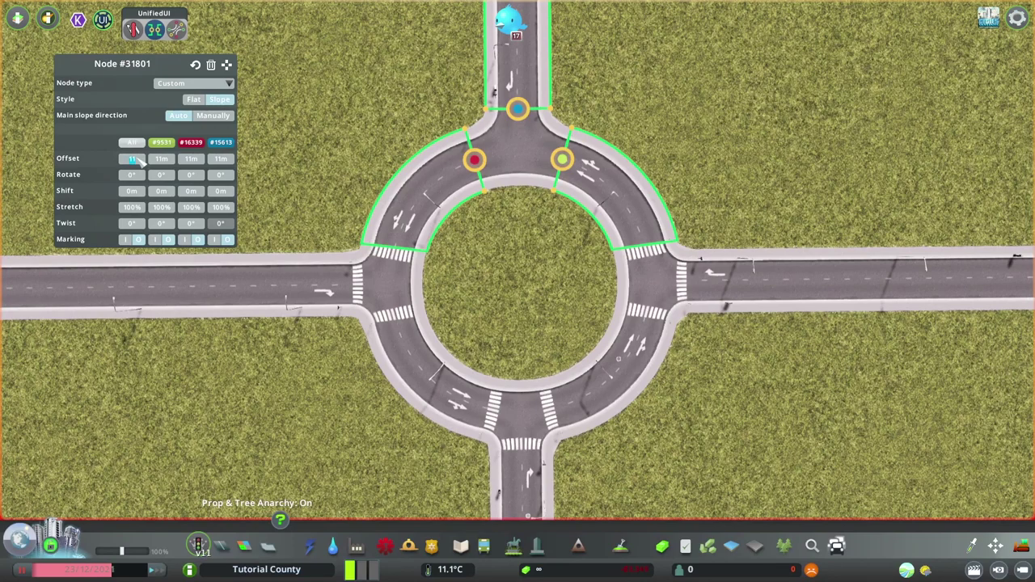
scroll(142, 160, "up", 1)
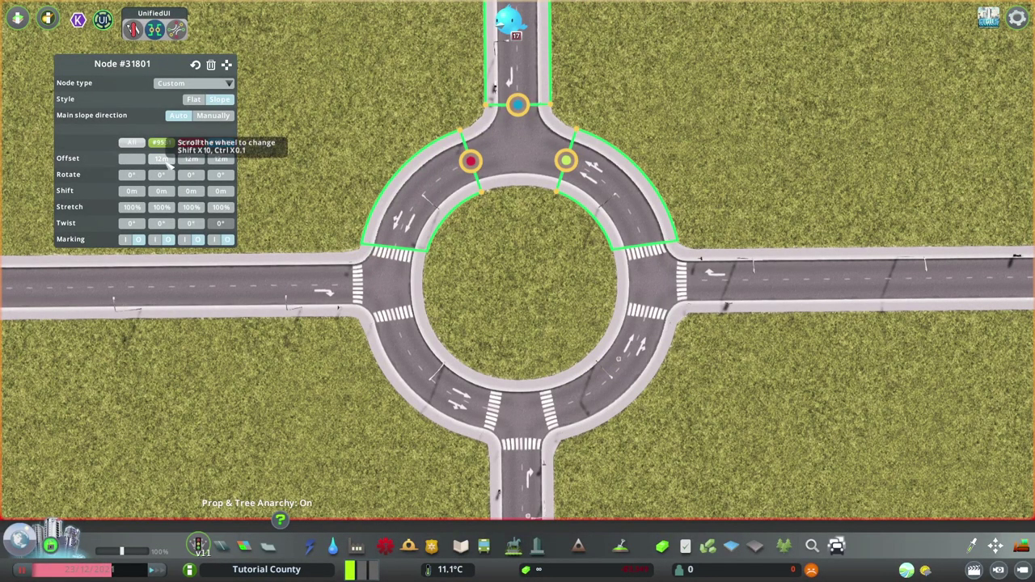
scroll(168, 163, "down", 1)
scroll(168, 163, "up", 1)
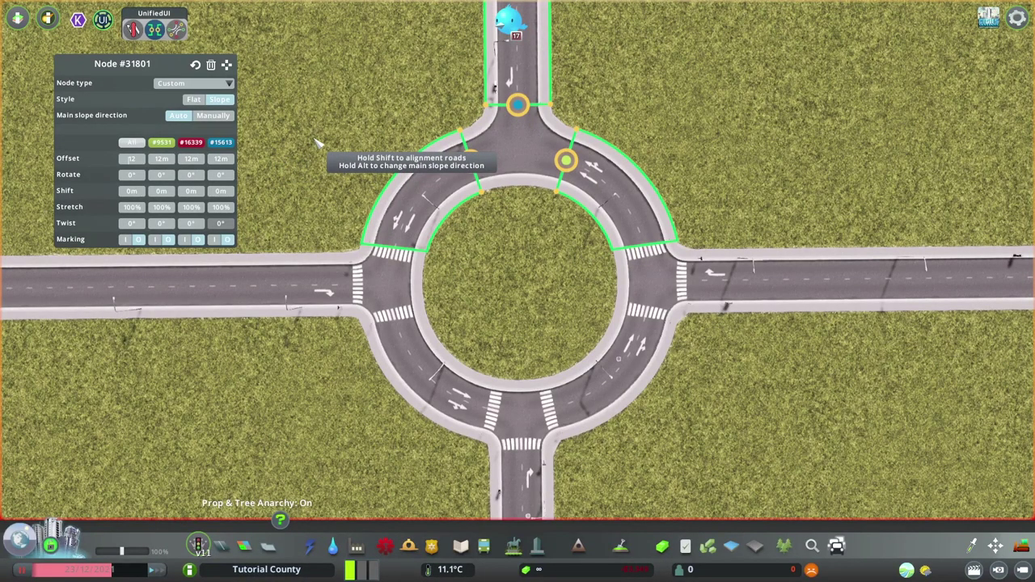
right_click(409, 293)
Set the bottom and right roundabout junctions to Slope style, then deselect.
left_click(364, 285)
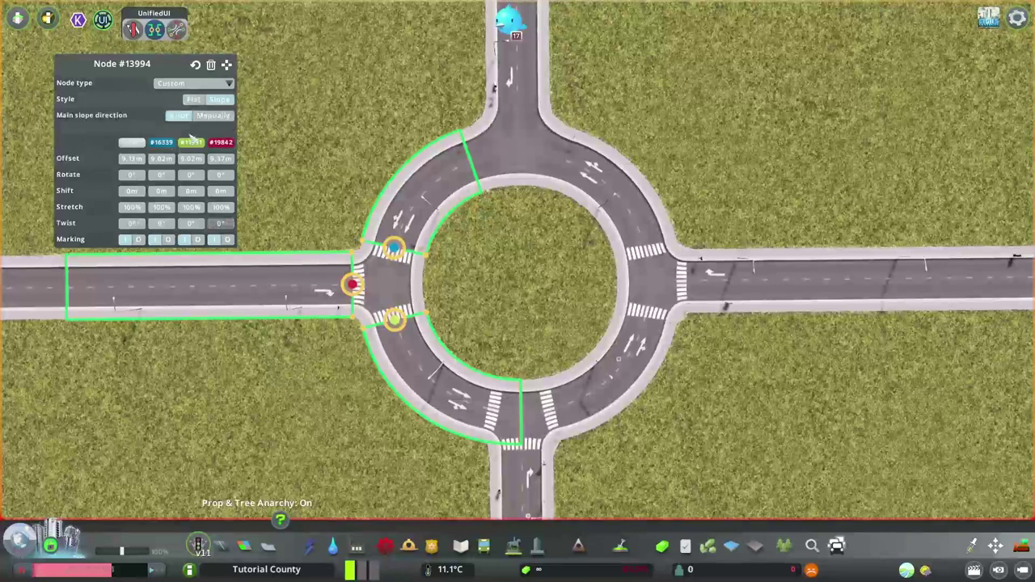
left_click(522, 366)
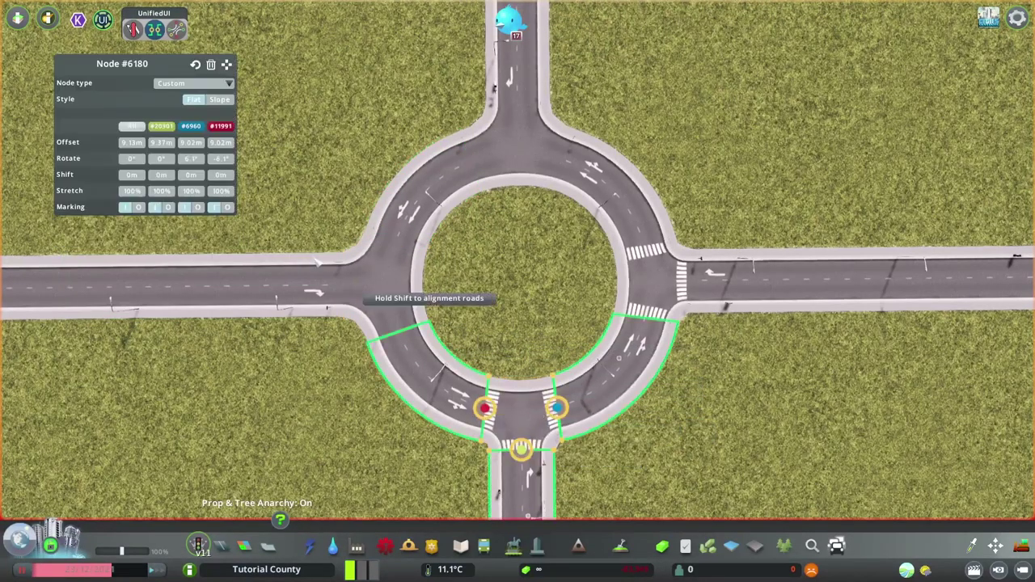
left_click(219, 98)
left_click(698, 281)
left_click(219, 99)
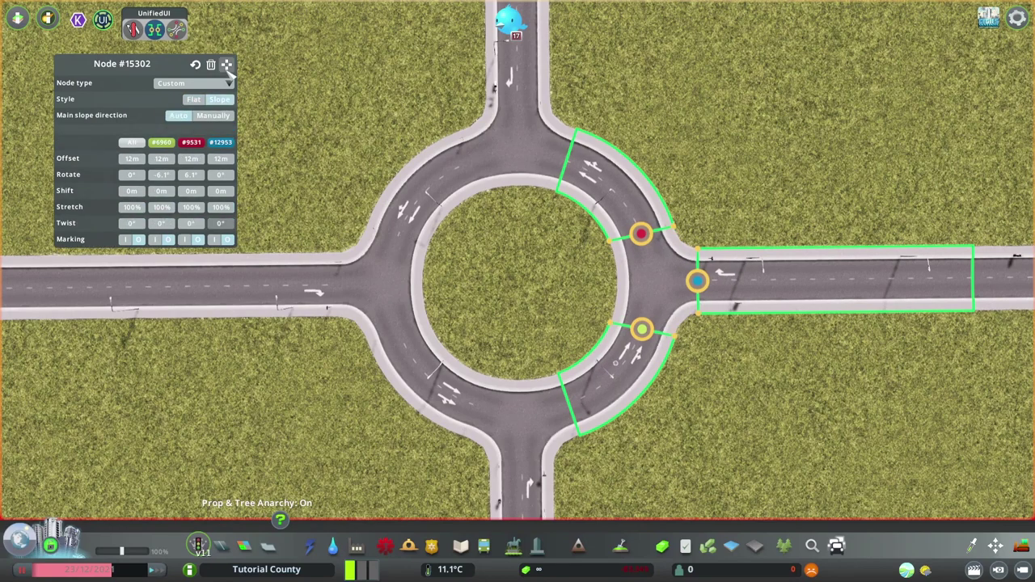
right_click(335, 153)
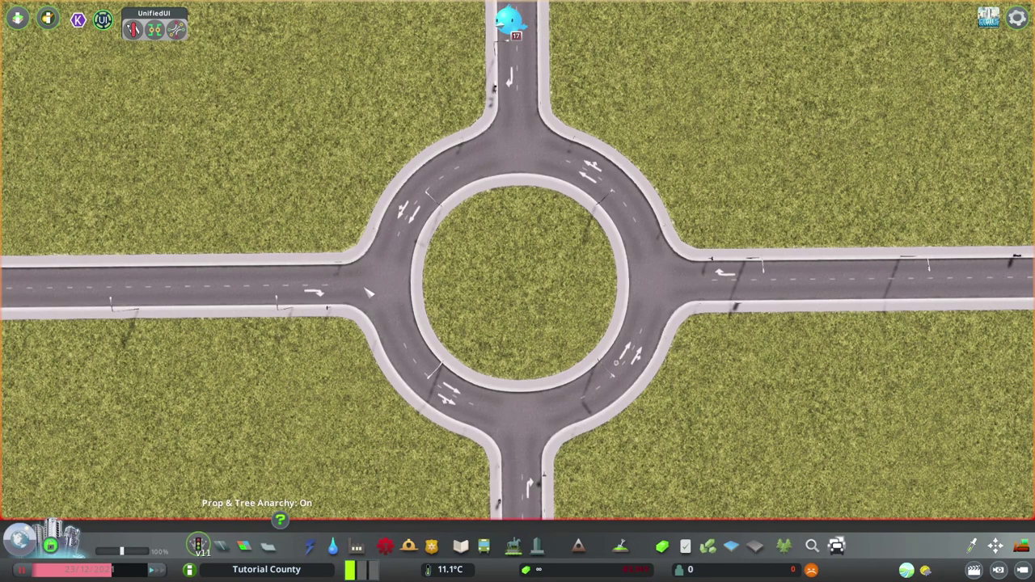
Zoom in and open the Intersection Marking Tool on southern node #6180.
scroll(269, 311, "up", 5)
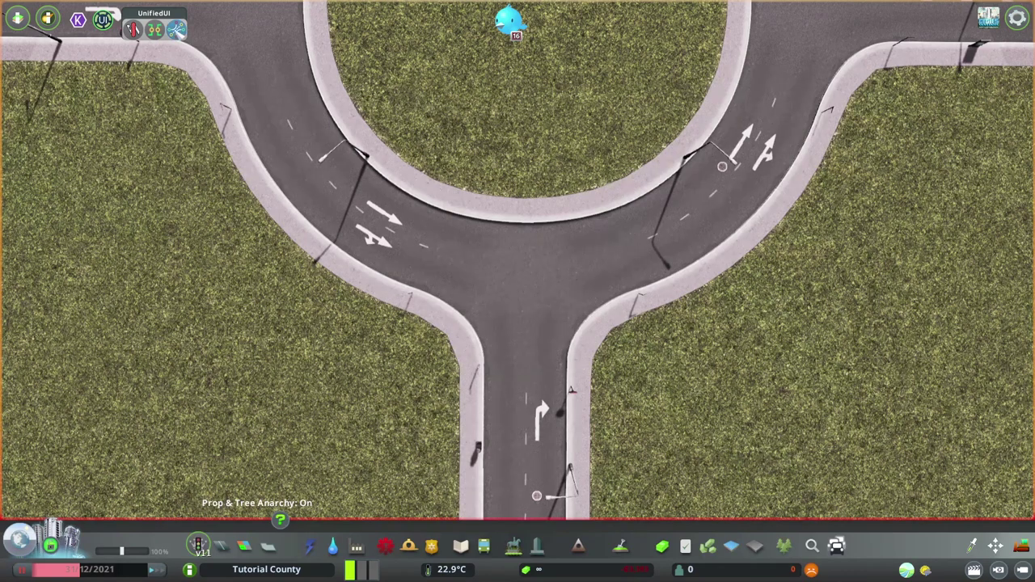
left_click(177, 31)
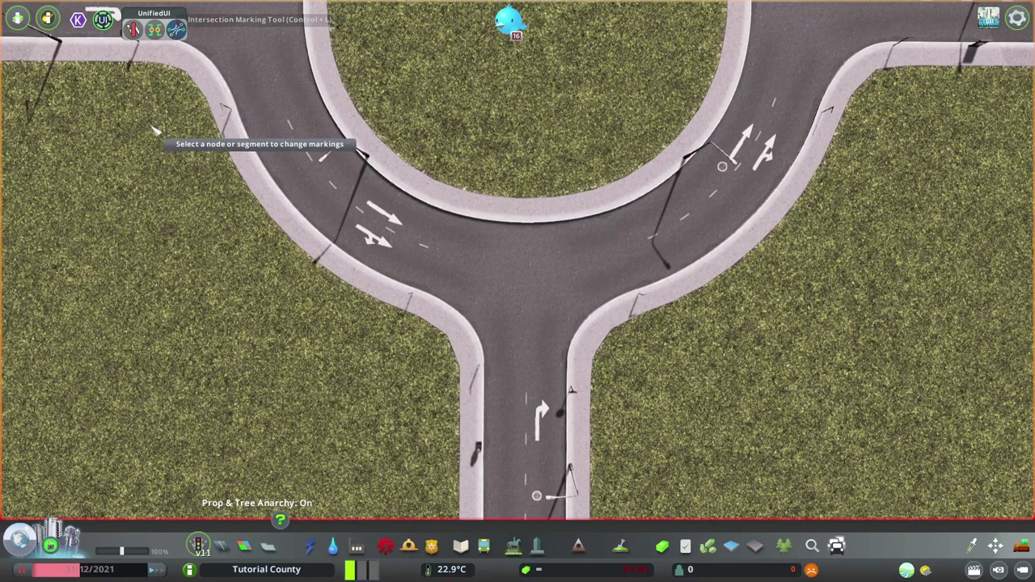
left_click(518, 310)
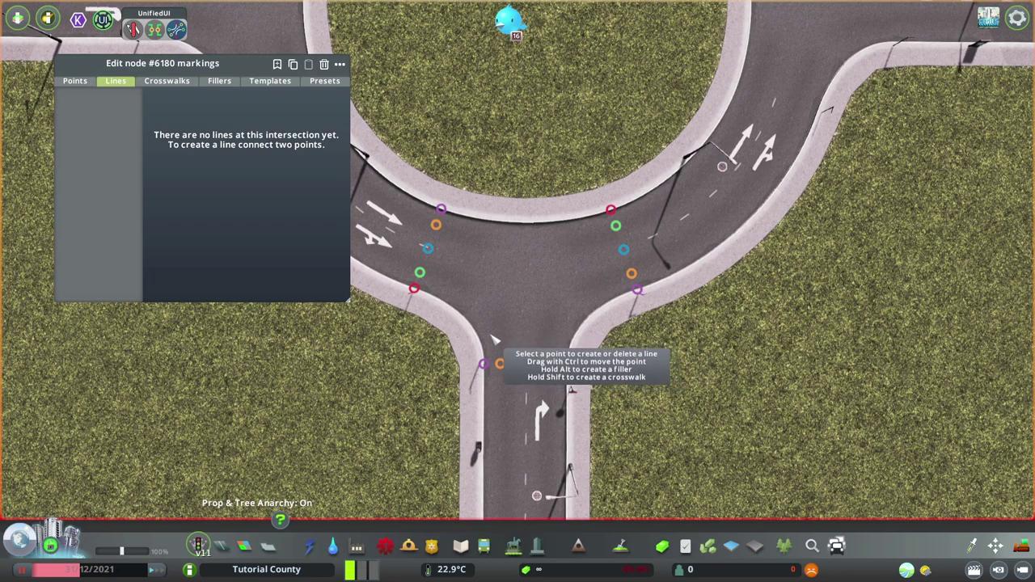
Add a zebra crosswalk across the south exit of node #6180.
key("shift")
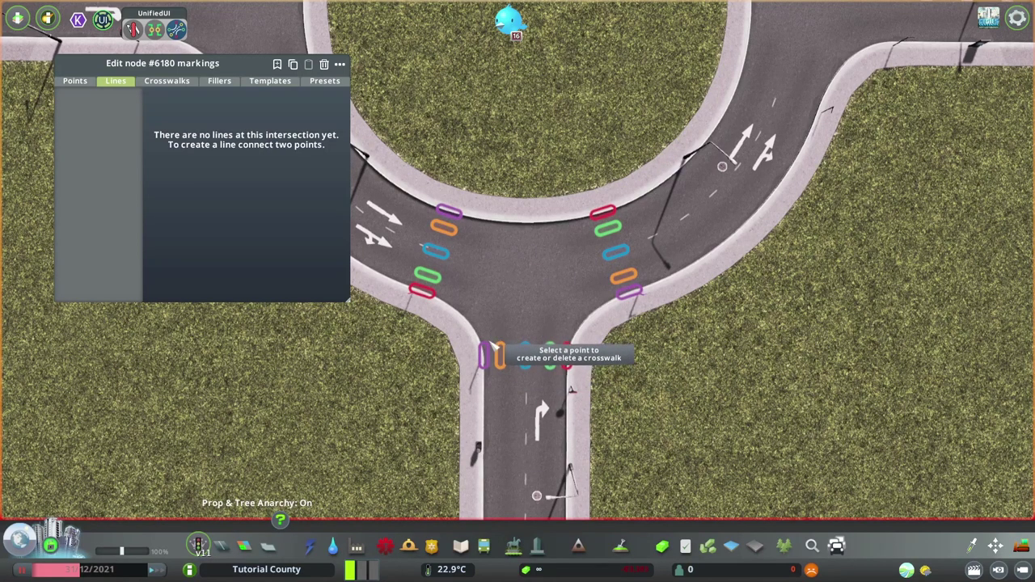
left_click(488, 355, "shift")
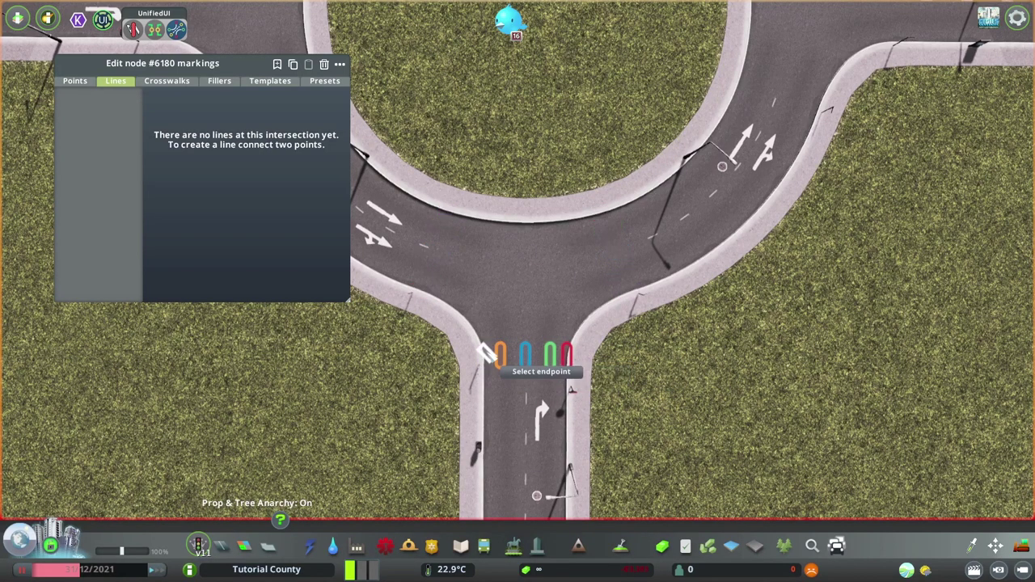
left_click(569, 359, "shift")
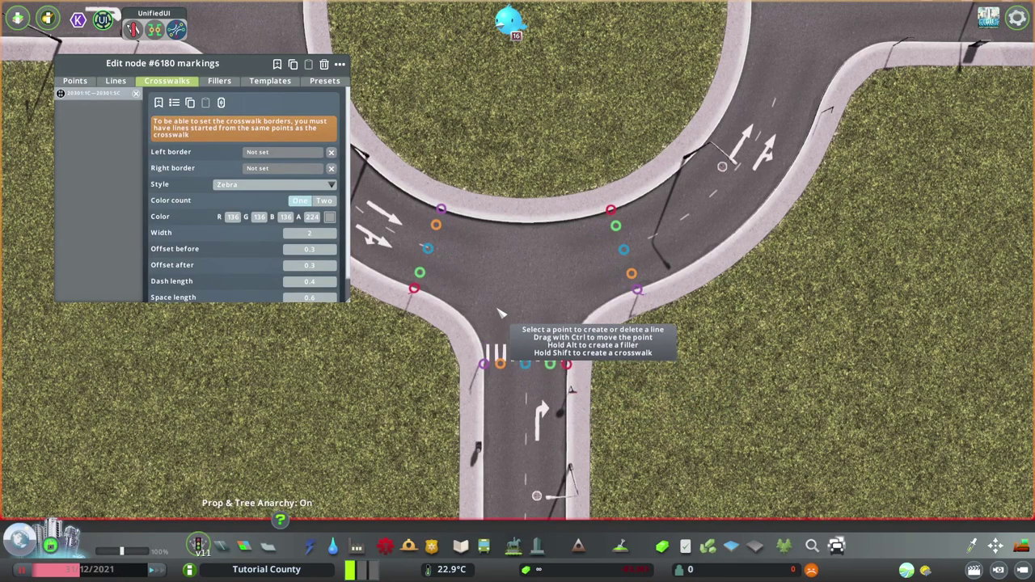
Draw edge lines to both crosswalk ends, an orange-green line, and a blue-point dashed line.
left_click(421, 274)
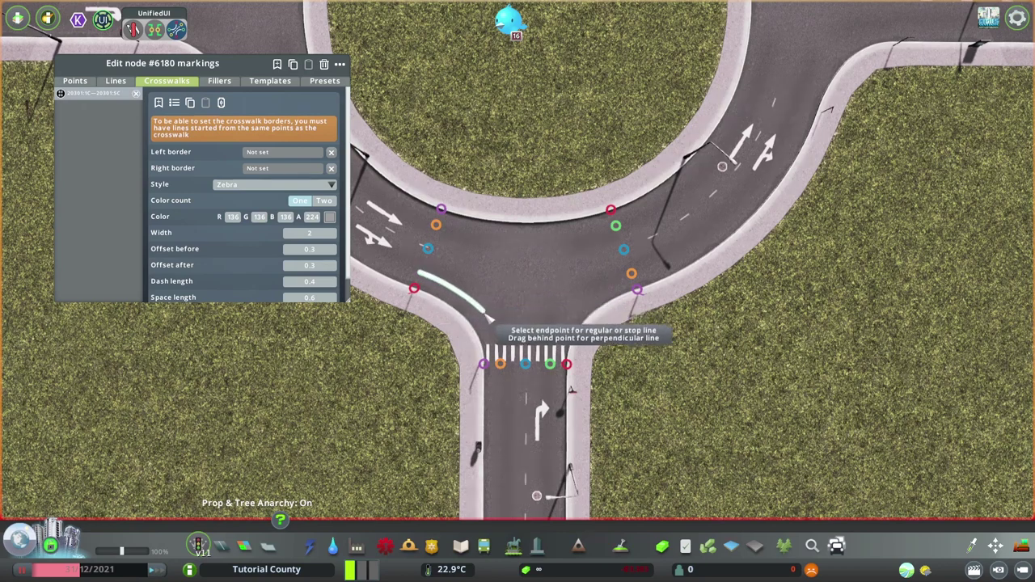
left_click(484, 365, "shift")
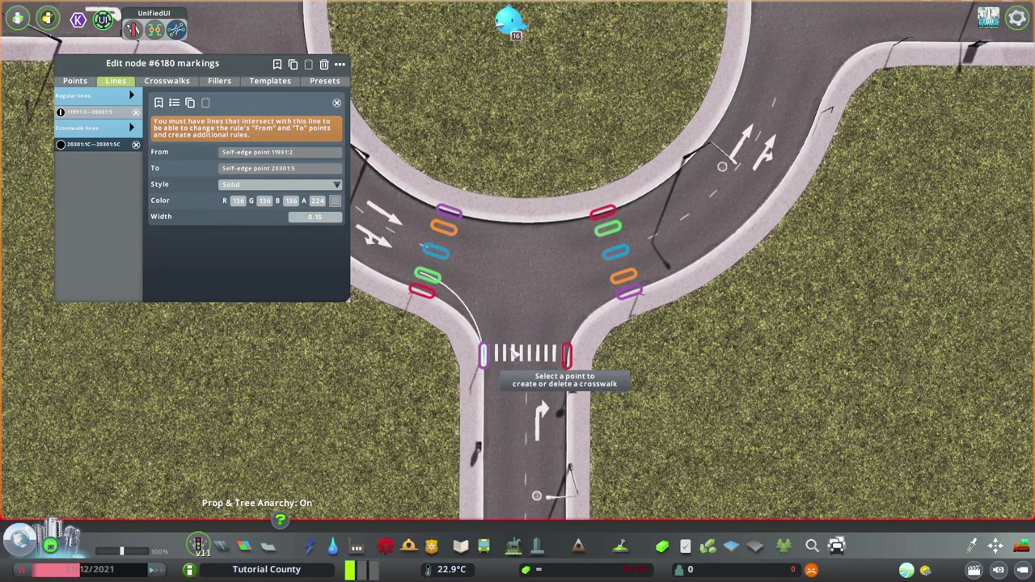
left_click(632, 274)
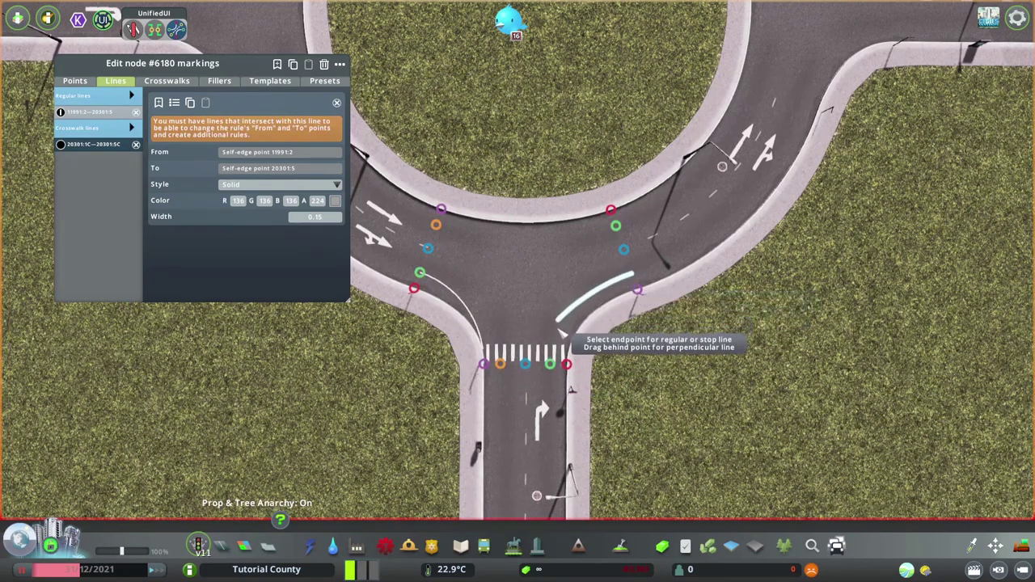
left_click(567, 365)
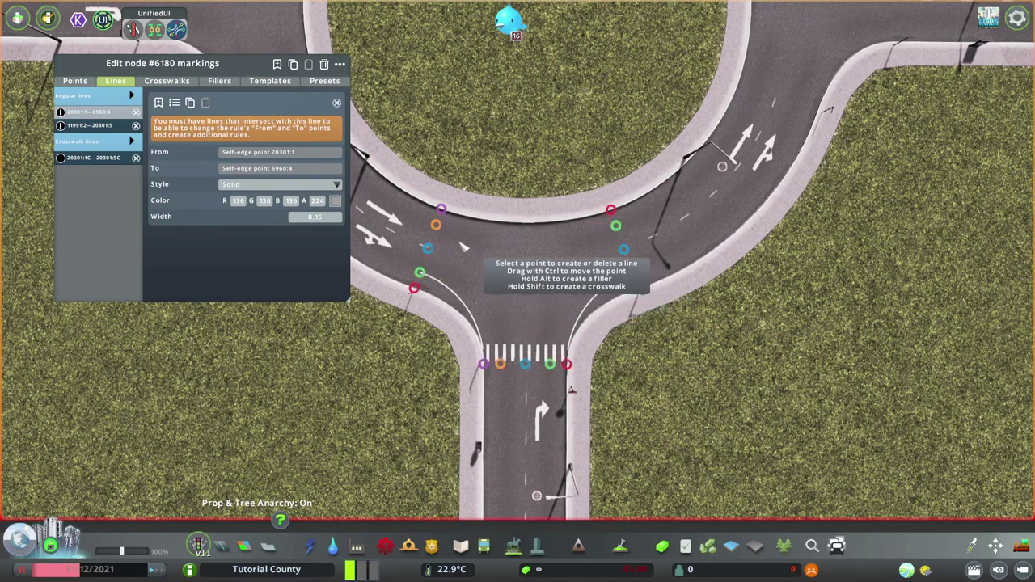
left_click(436, 225)
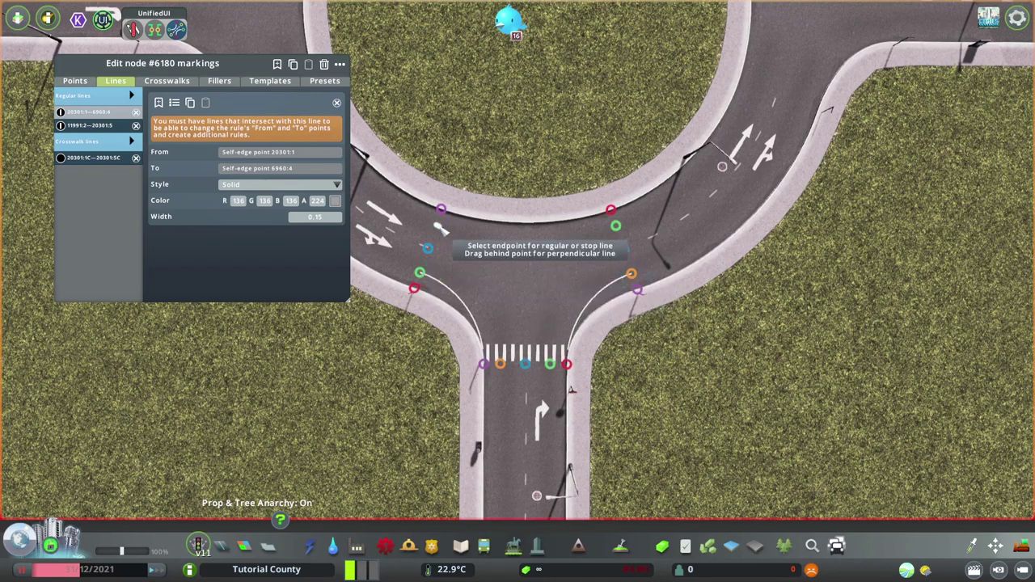
left_click(618, 228)
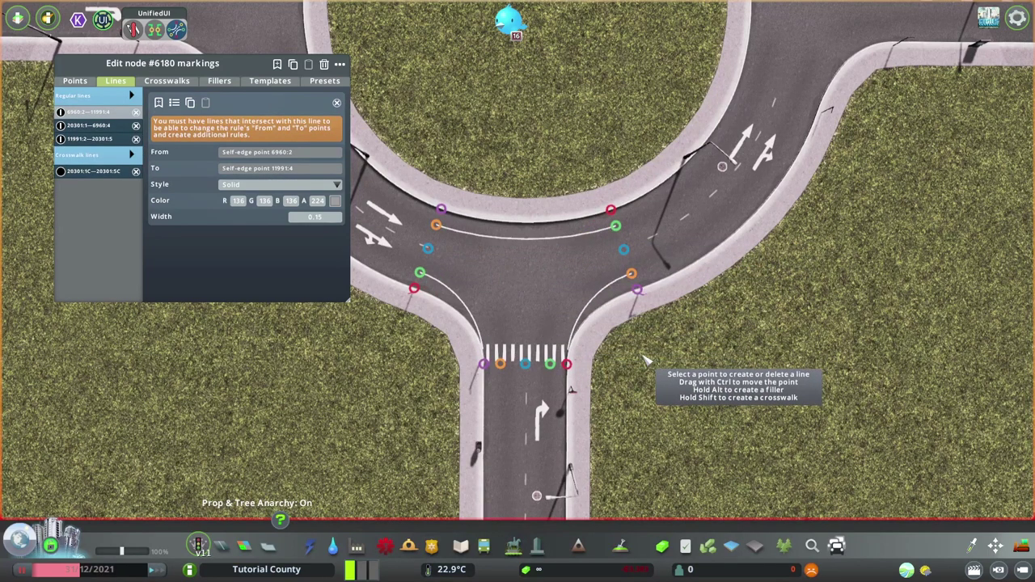
left_click(429, 249)
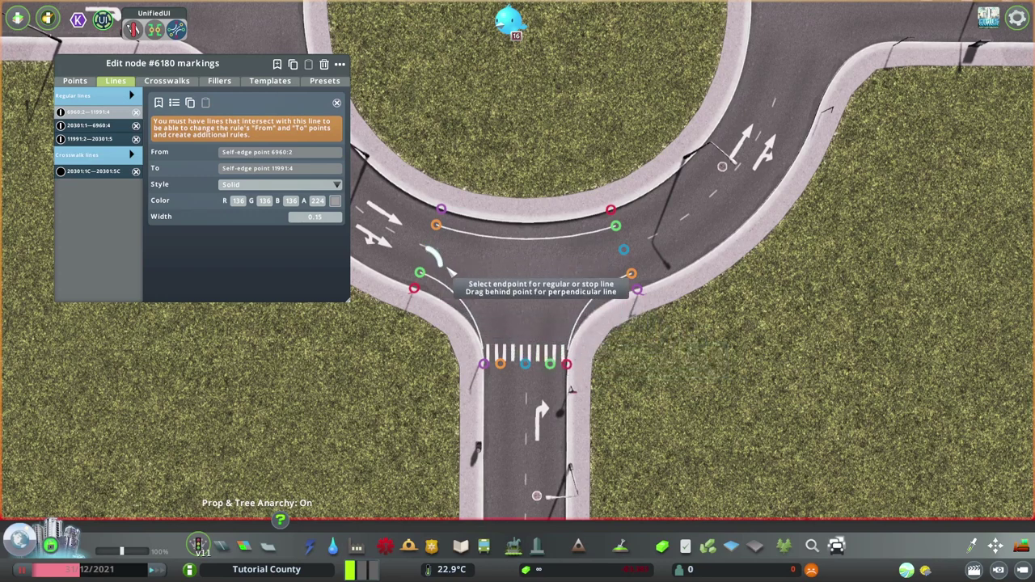
left_click(625, 252)
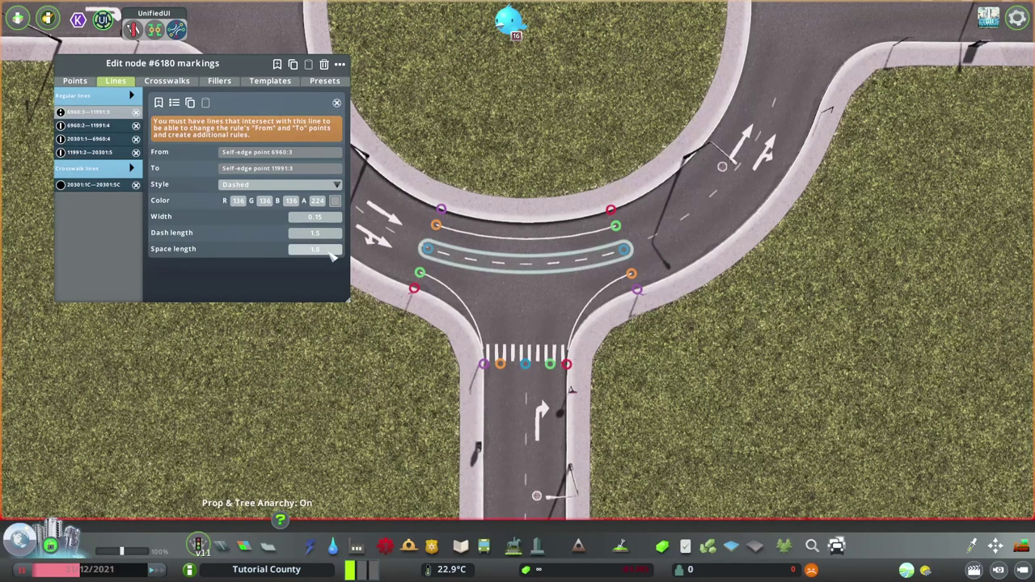
Set centre-line dash spacing to 4 and add a crosswalk-centre to upper green point line.
scroll(332, 256, "up", 3)
scroll(332, 256, "up", 1)
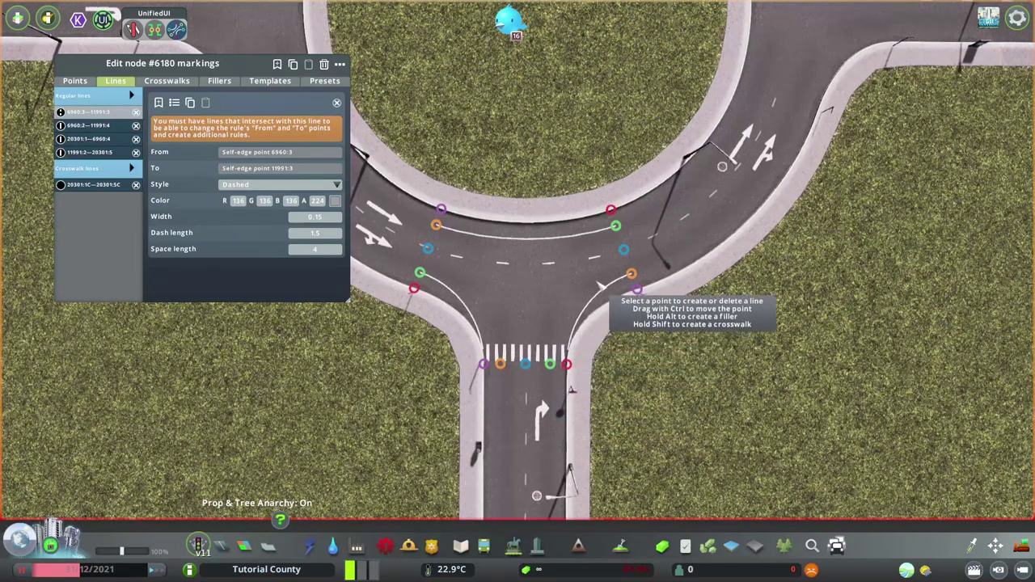
left_click(525, 365)
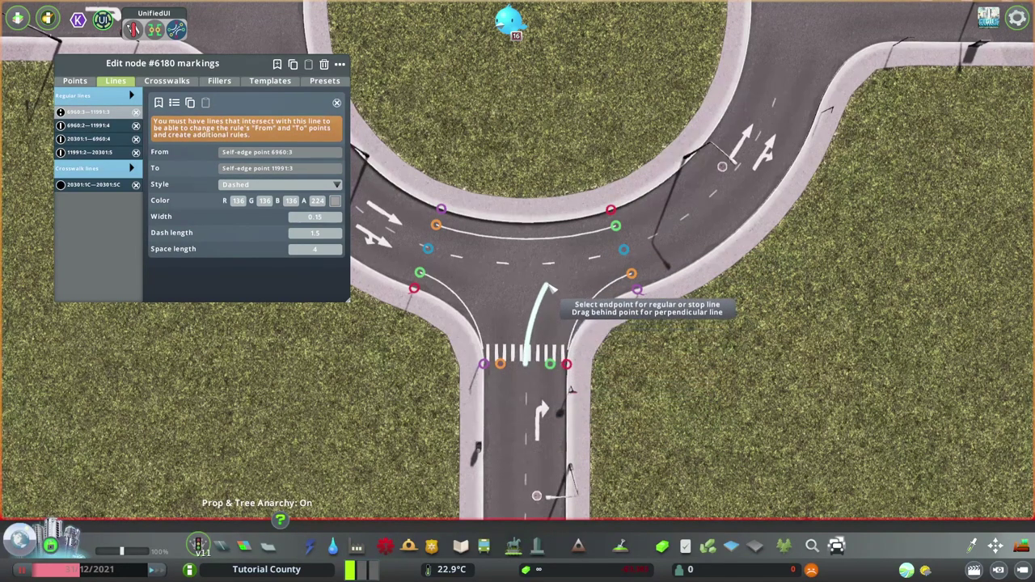
left_click(617, 228)
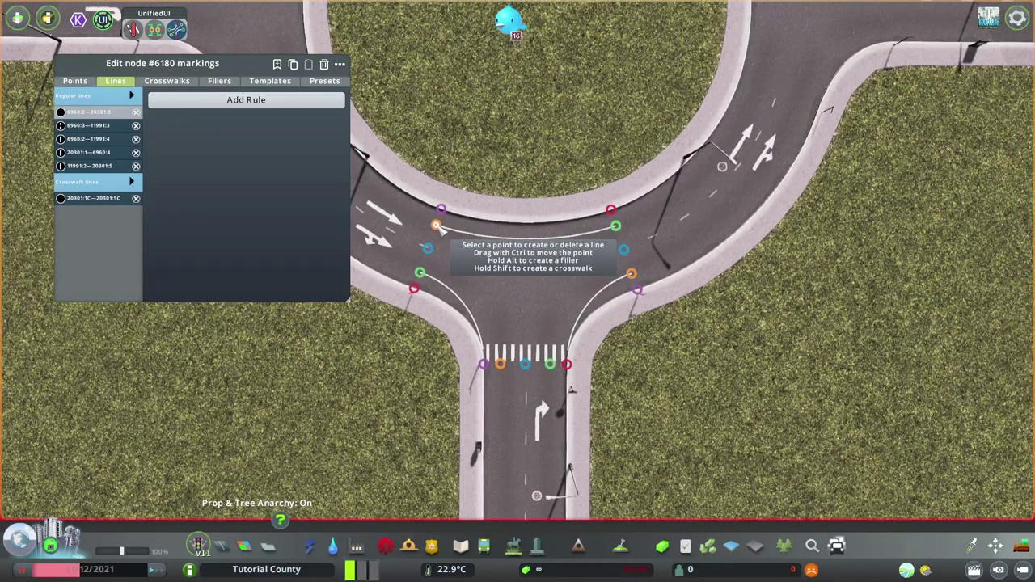
Add invisible lines: left orange point to crosswalk centre, left green to right orange.
left_click(436, 226)
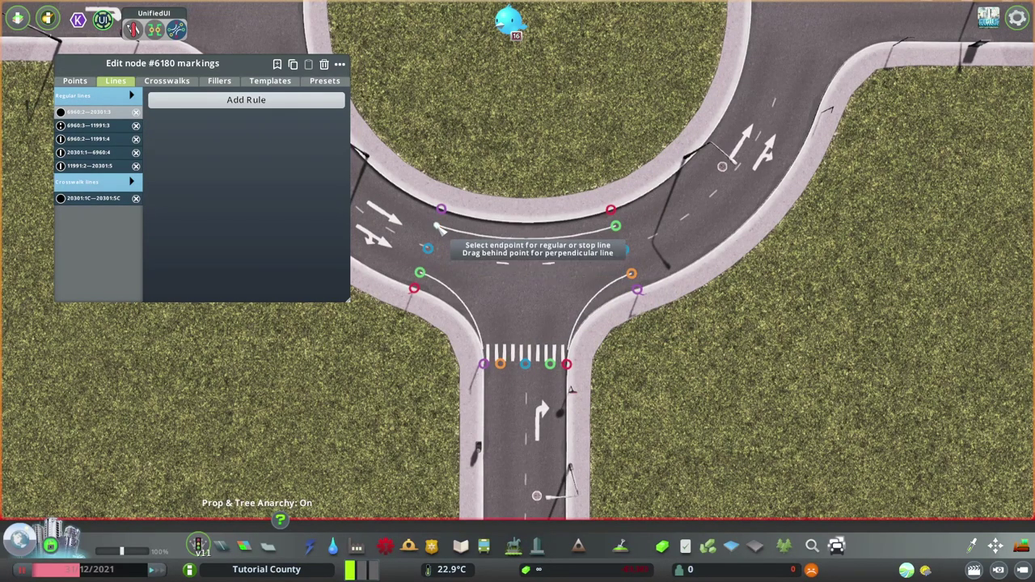
left_click(526, 366, "alt")
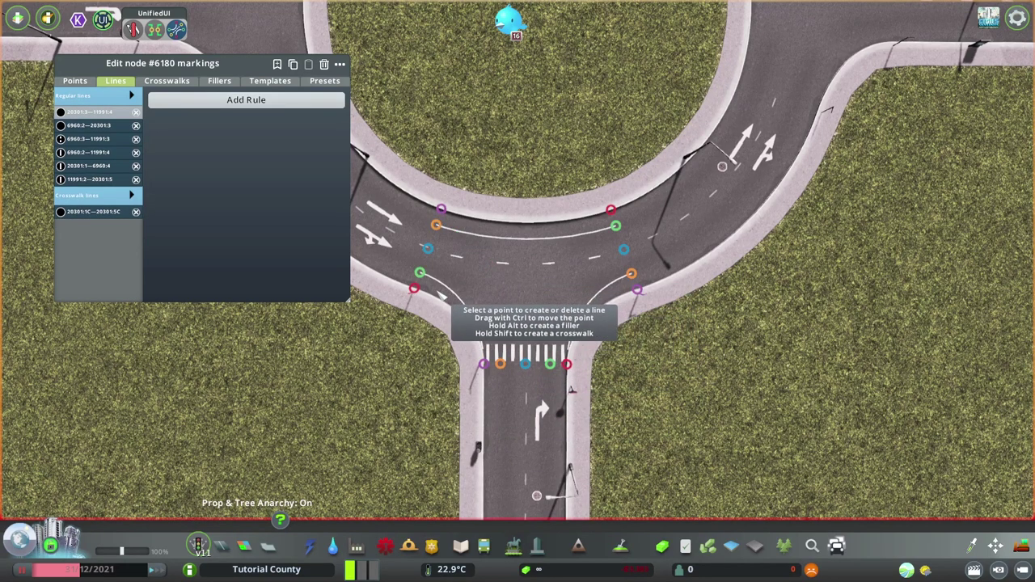
left_click(419, 274)
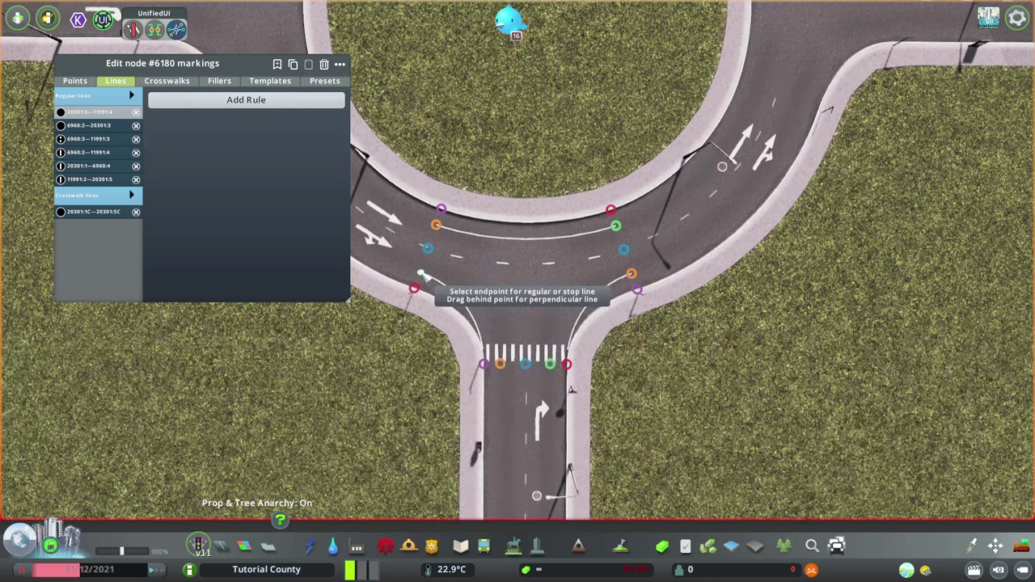
left_click(634, 278)
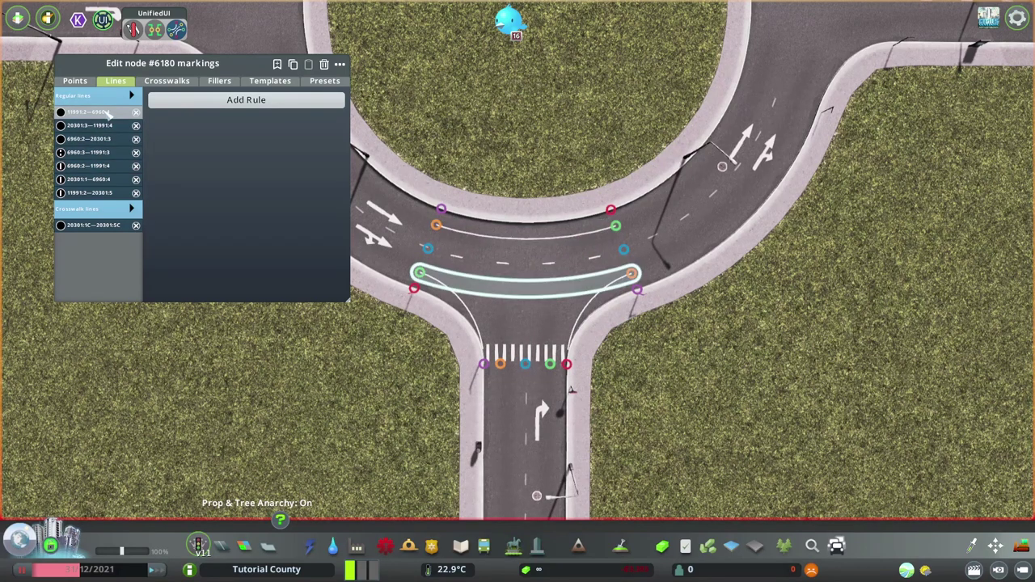
Add a rule on the top line from the left green point to where the lines cross.
left_click(243, 100)
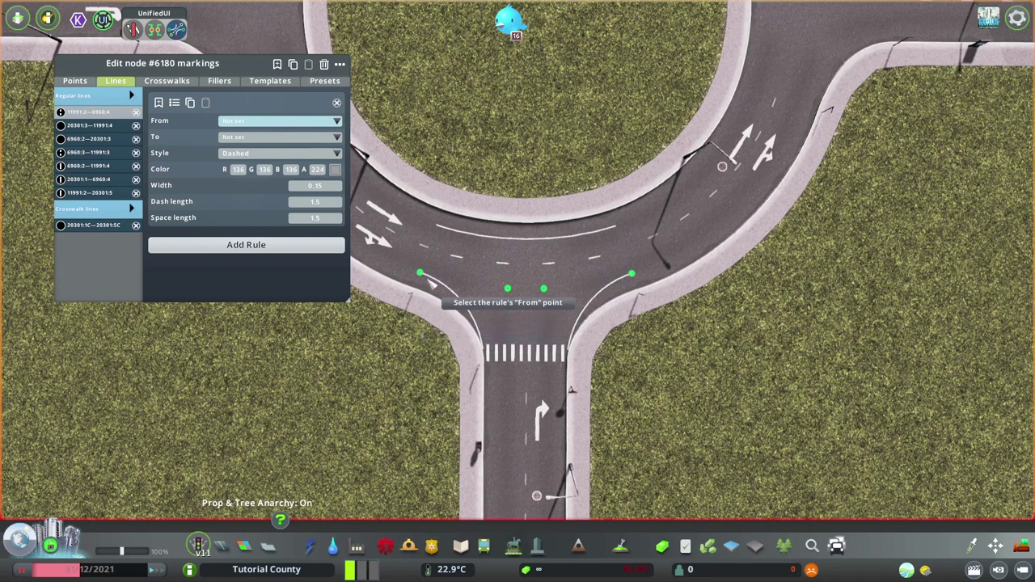
left_click(419, 273)
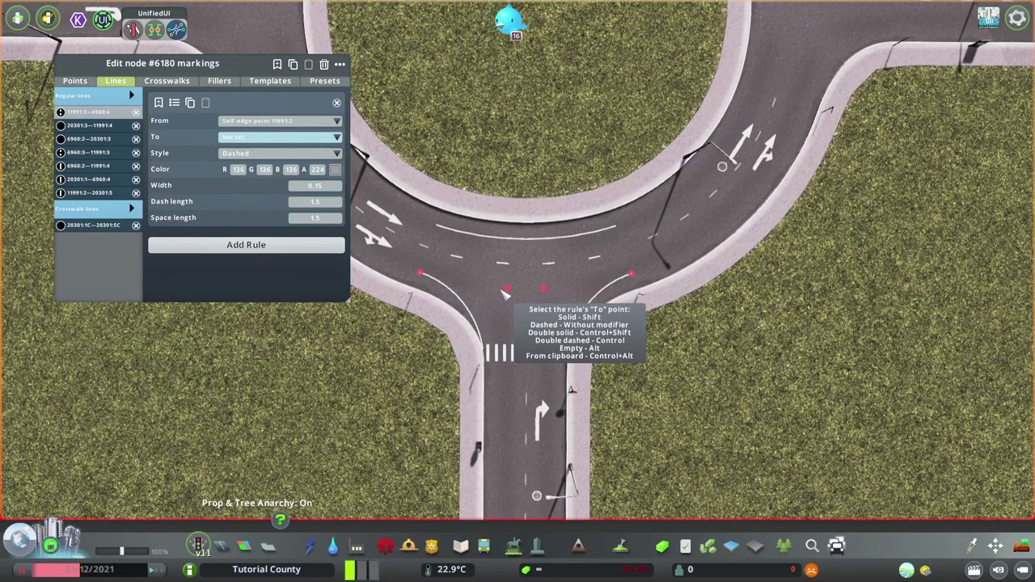
left_click(507, 290)
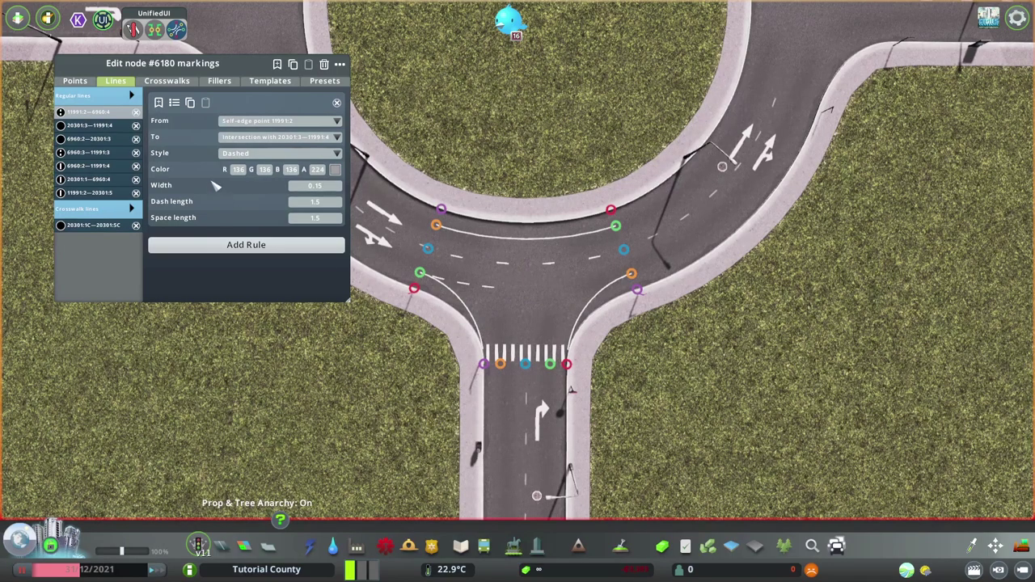
Keep the rule Dashed, apply the 'dotted' template for 0.3 dashes and gaps, and add a second rule.
left_click(268, 154)
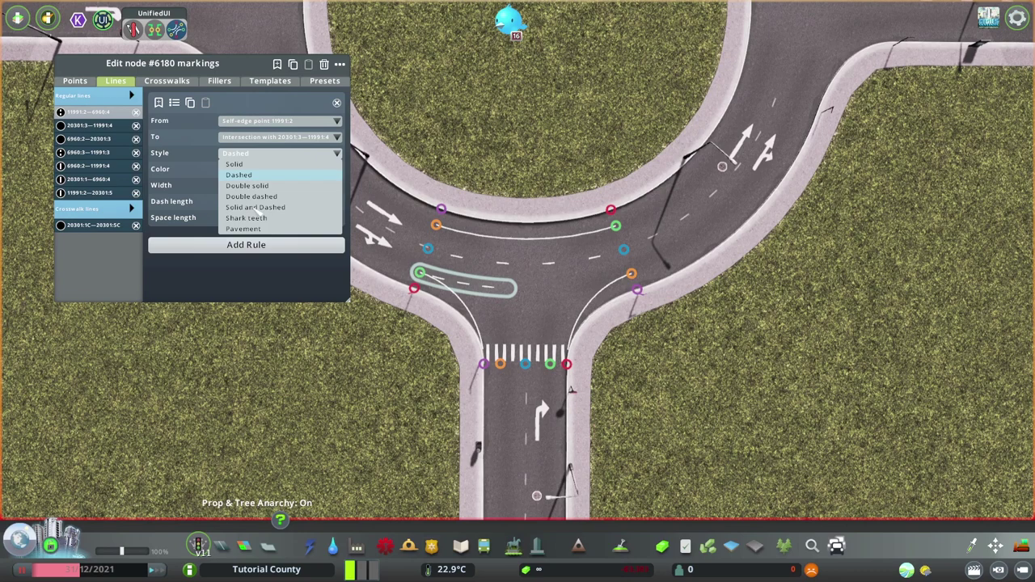
left_click(217, 273)
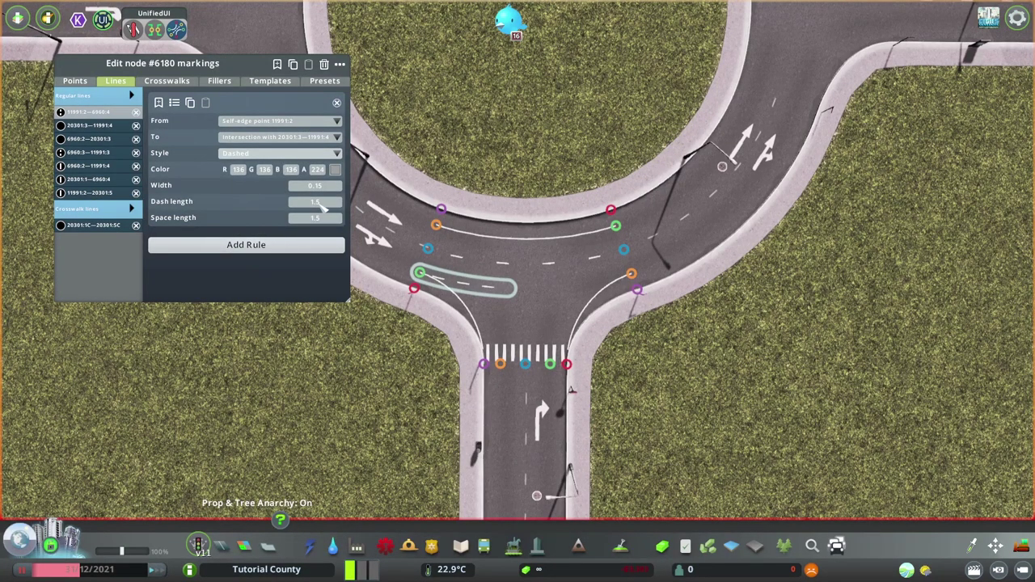
scroll(322, 208, "down", 4)
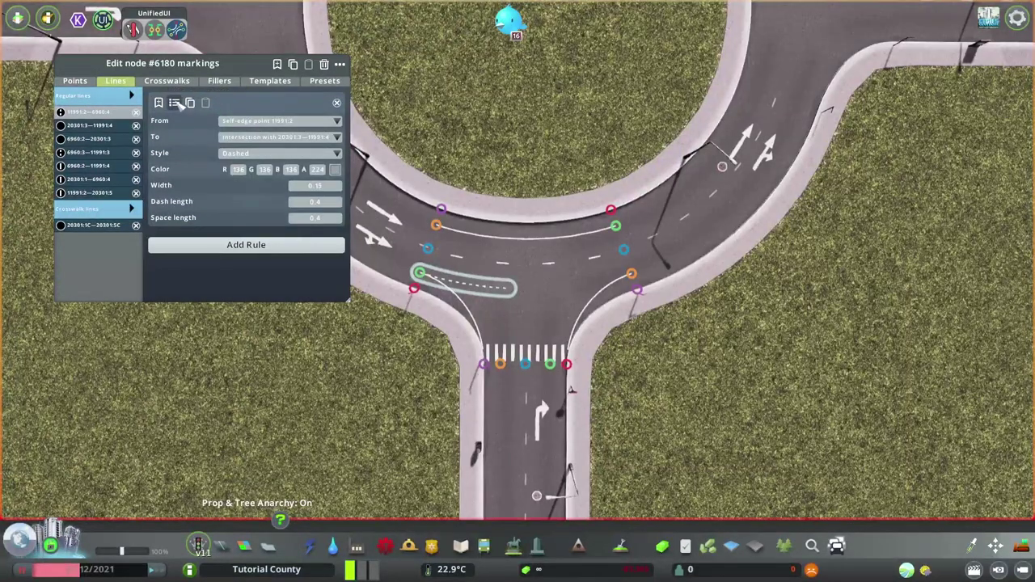
left_click(177, 104)
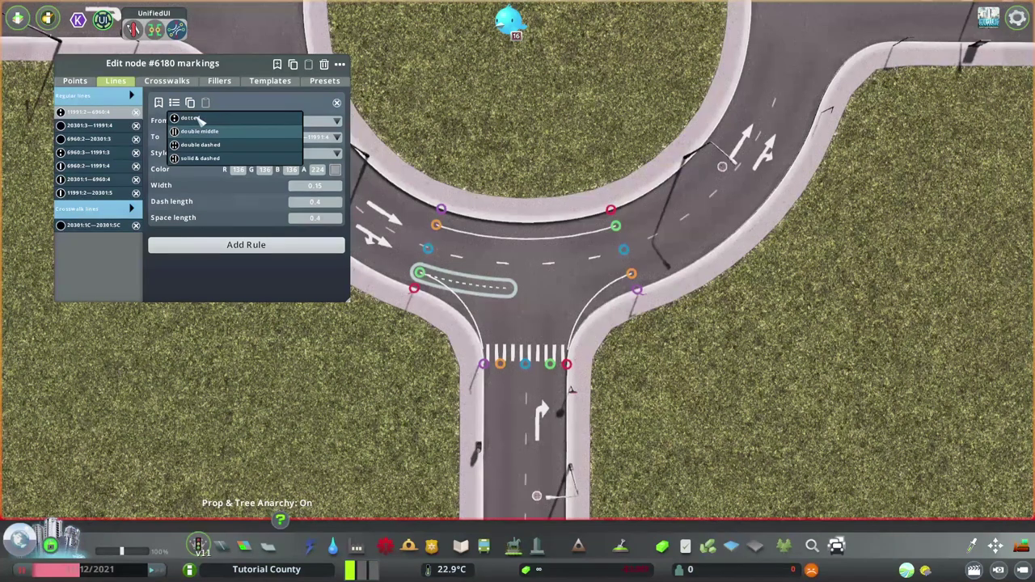
left_click(199, 118)
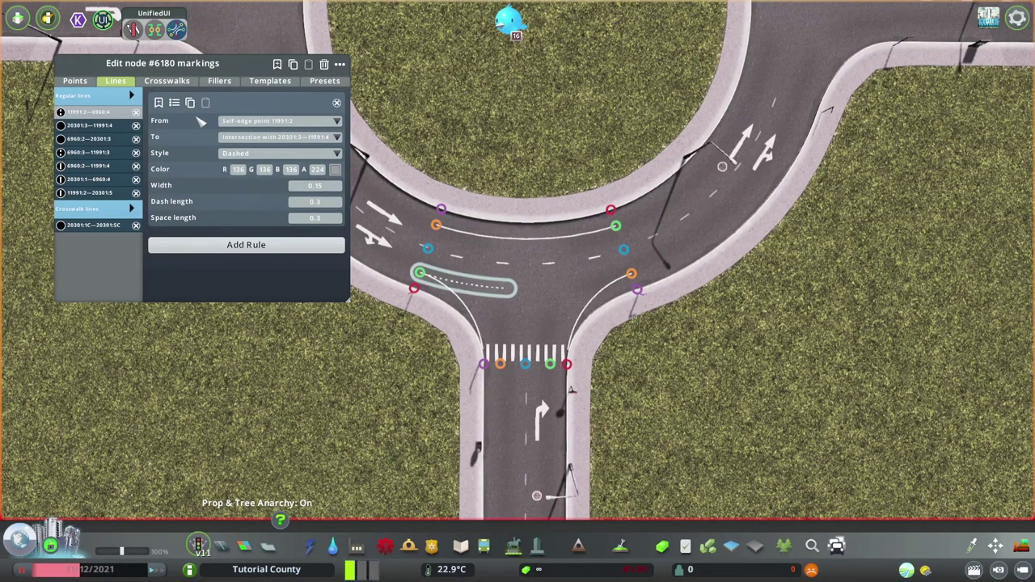
left_click(240, 246)
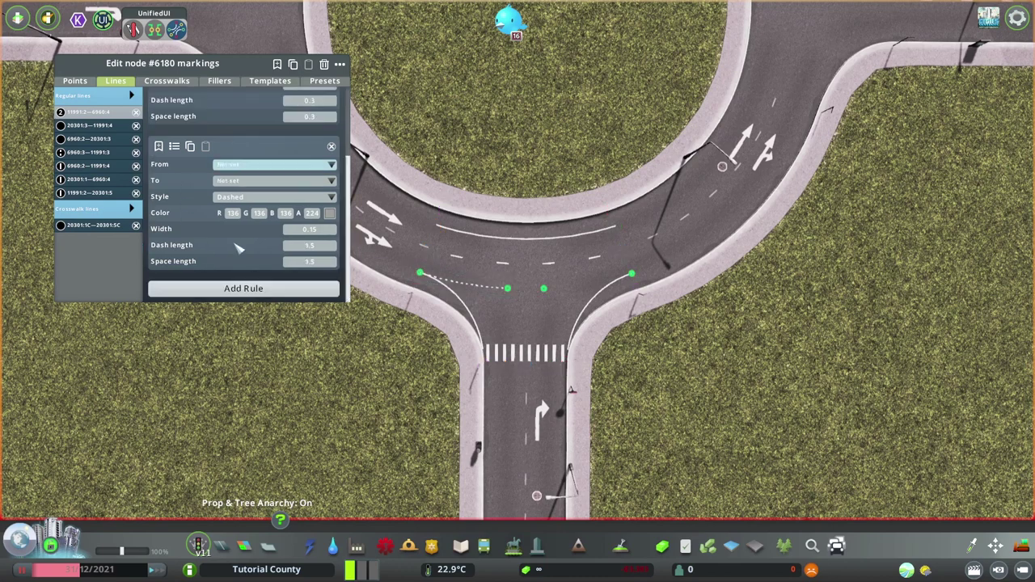
Make the second rule's middle stretch between the two intersection points a Pavement strip.
left_click(543, 289)
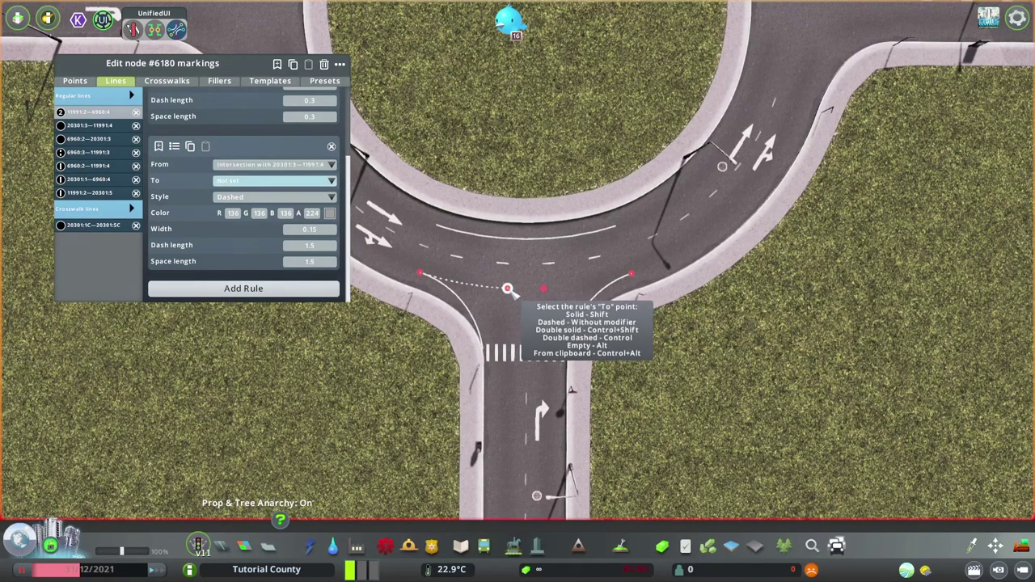
left_click(543, 289)
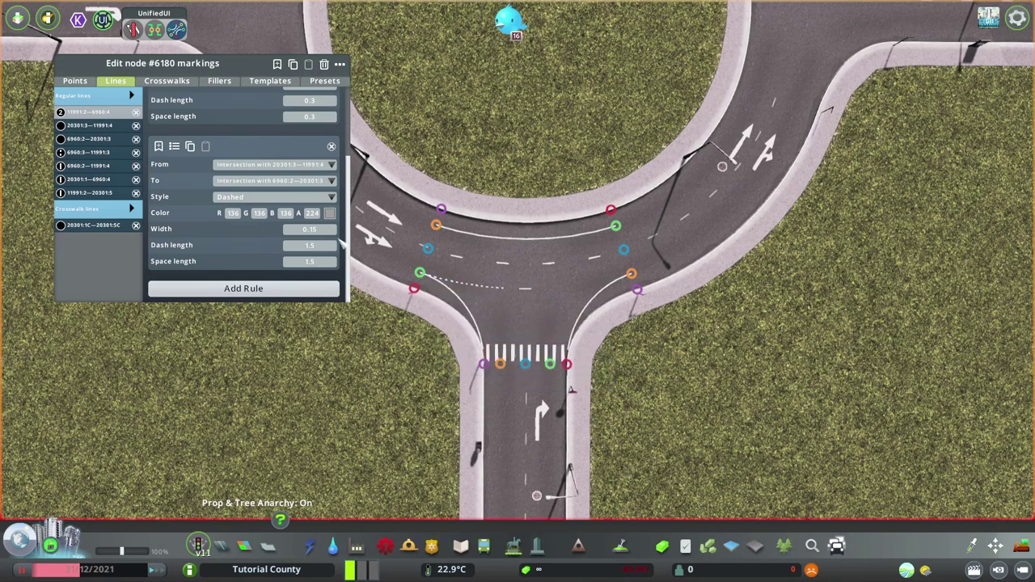
left_click(256, 202)
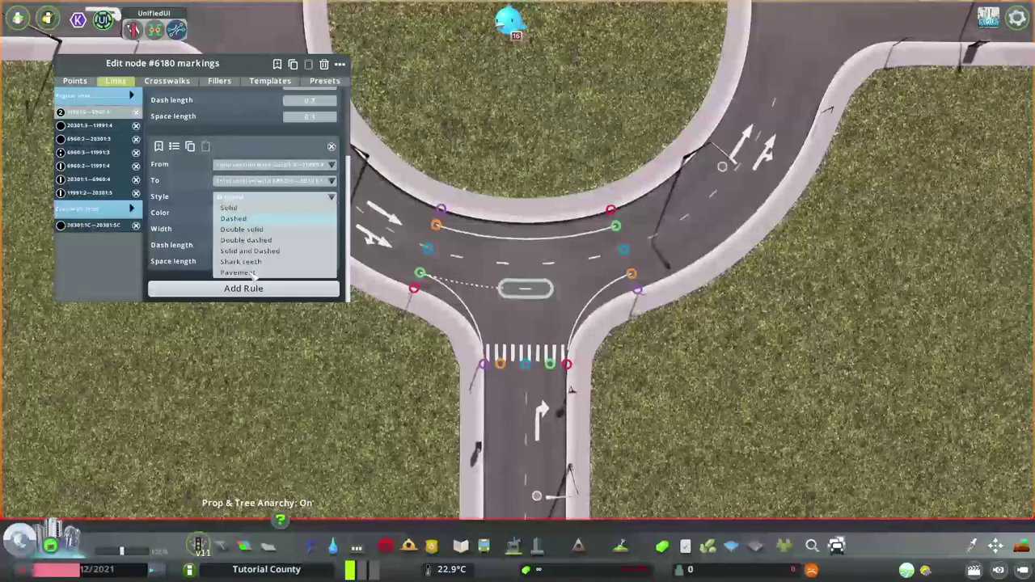
left_click(252, 273)
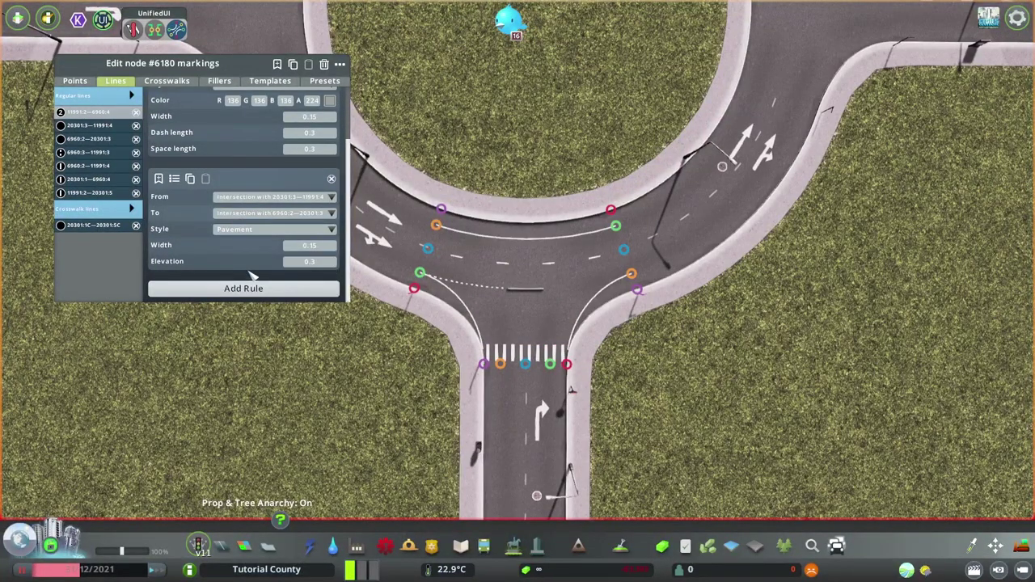
Add a third rule to the right entrance edge, styled with the 'solid & dashed' template, solid line centred.
left_click(243, 289)
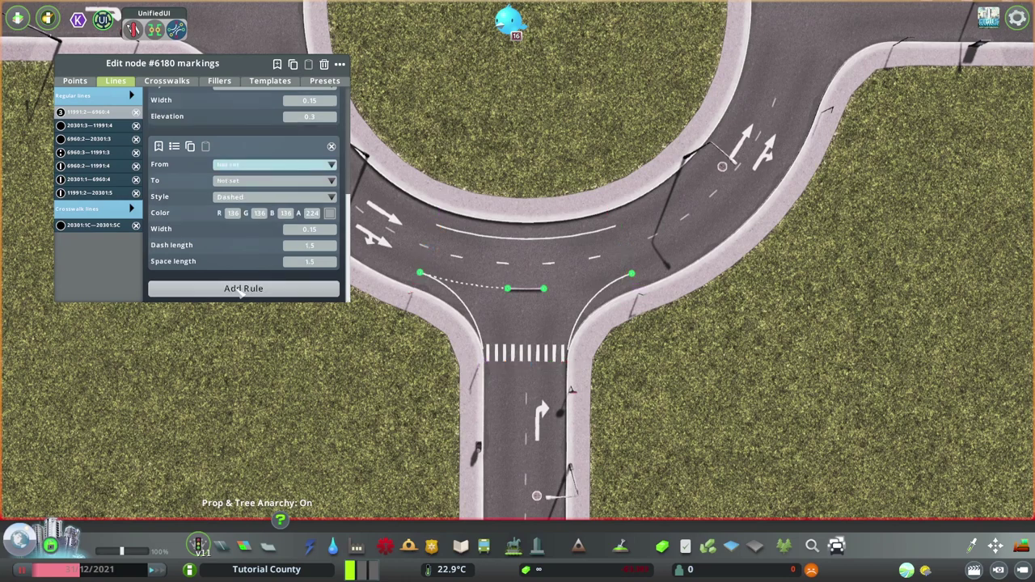
left_click(542, 290)
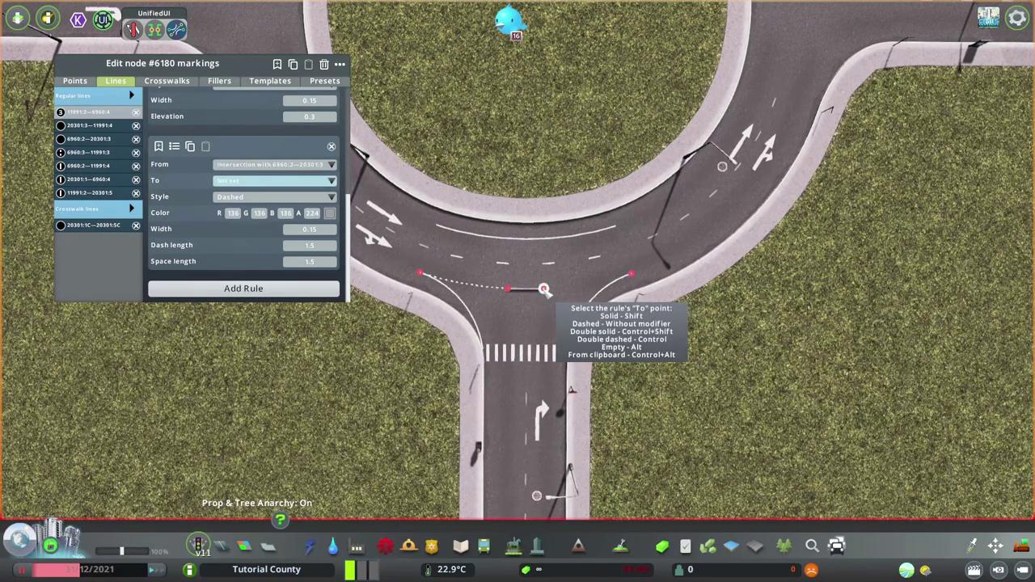
left_click(632, 275)
left_click(269, 200)
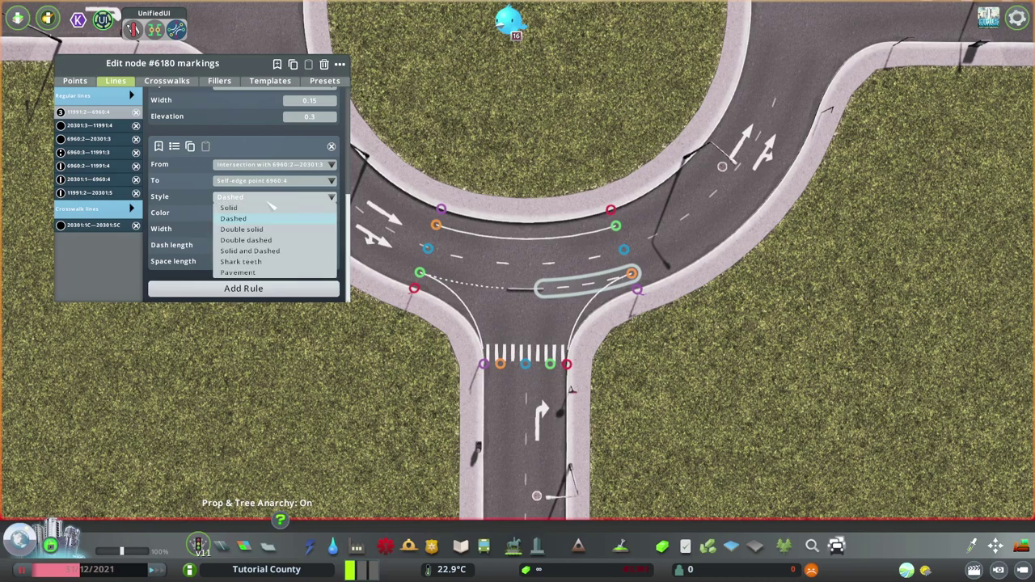
left_click(251, 252)
scroll(269, 259, "down", 1)
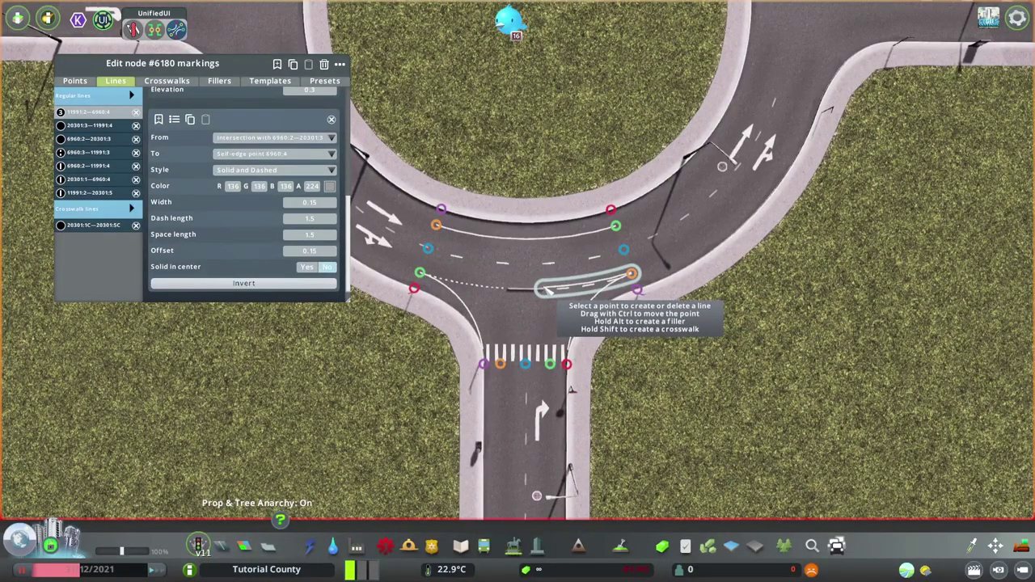
left_click(308, 267)
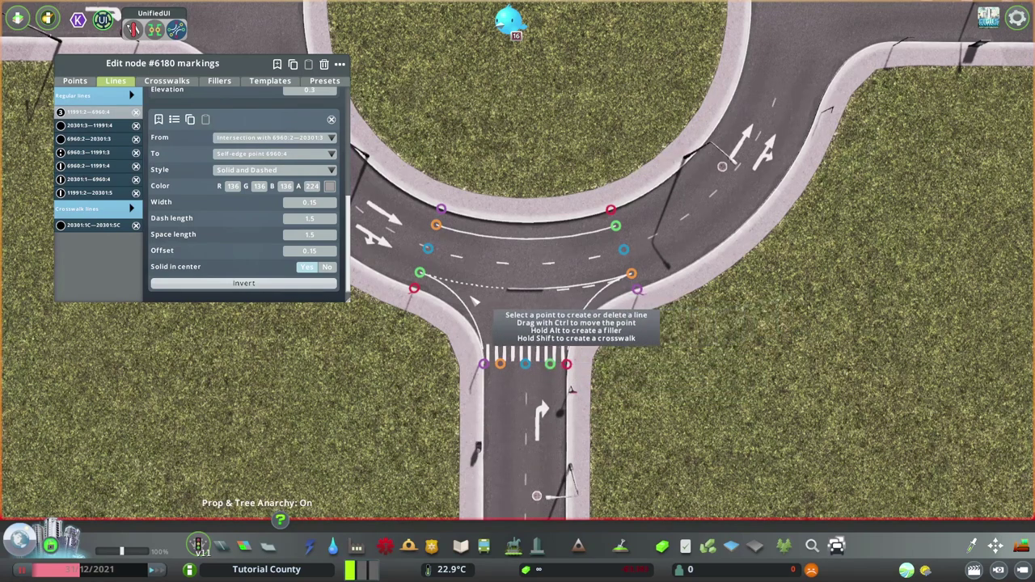
left_click(174, 119)
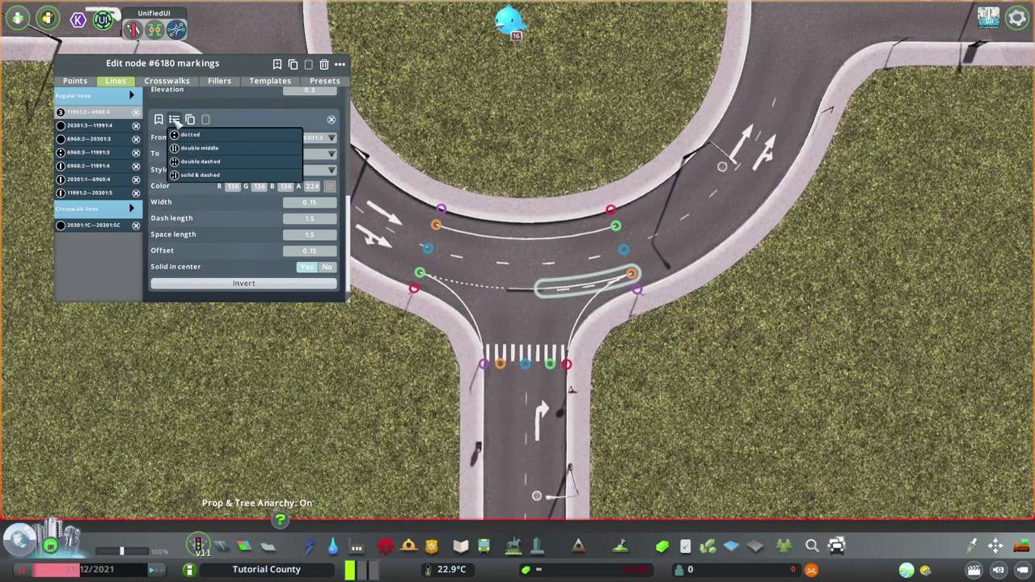
left_click(216, 176)
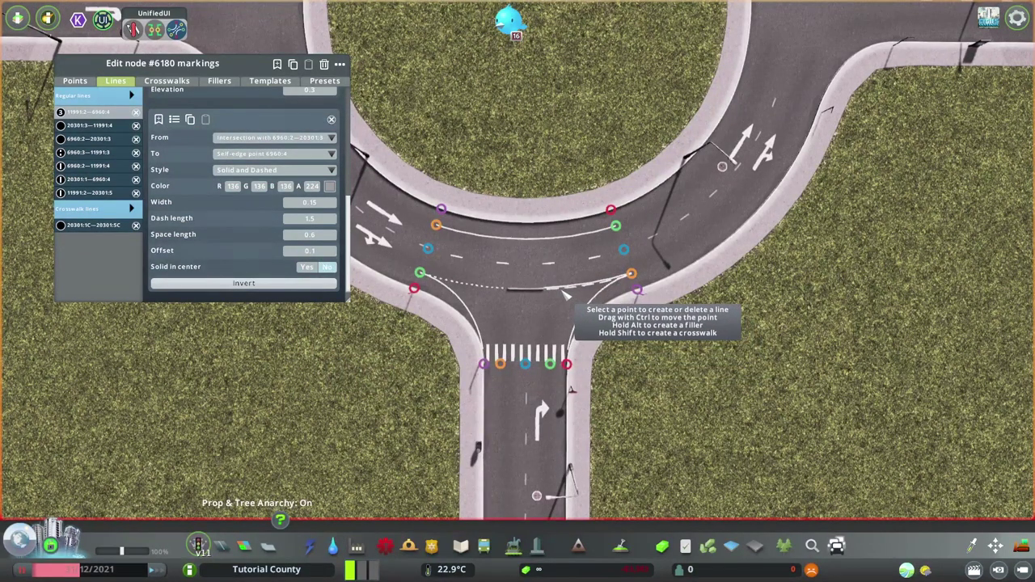
On curved line 20301:3—11991:4, add a Pavement rule from the central divider crossing to the crosswalk.
left_click(115, 125)
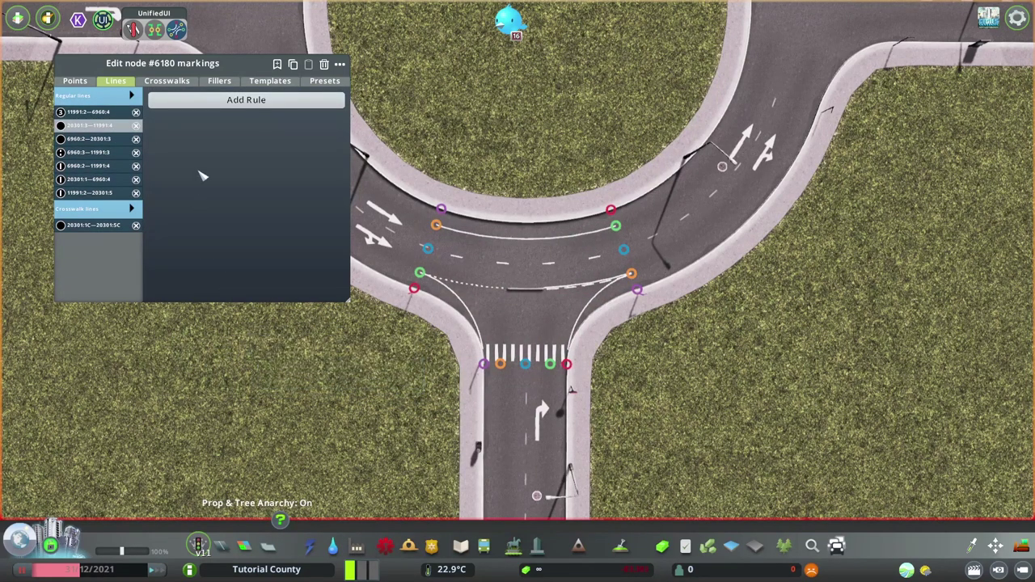
left_click(251, 104)
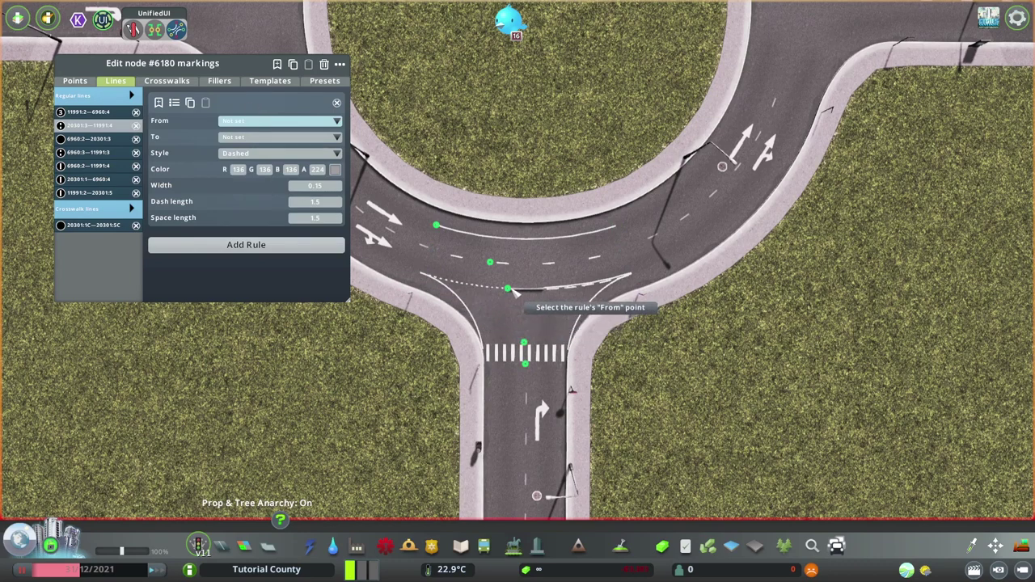
key("Escape")
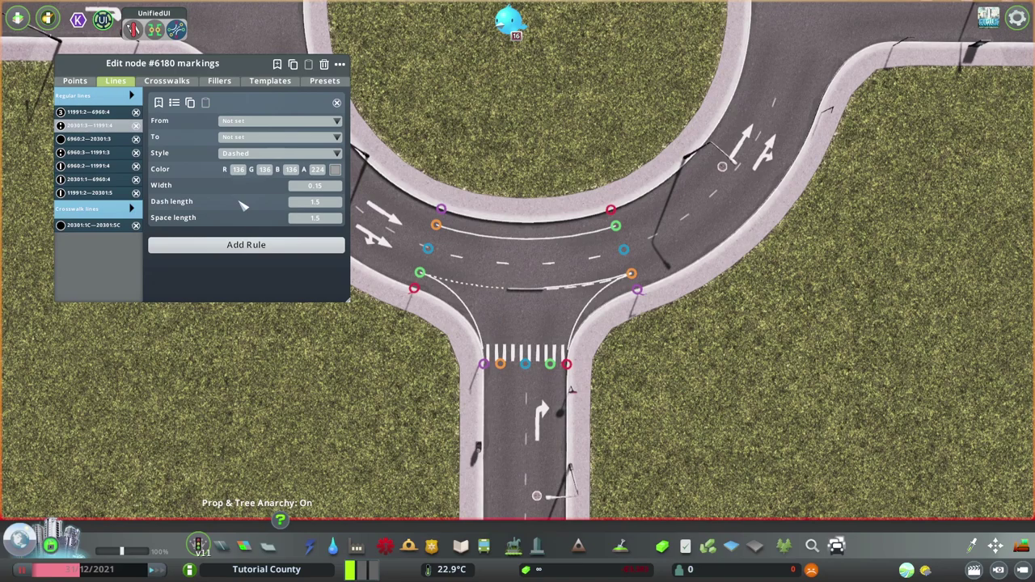
left_click(257, 123)
left_click(504, 290)
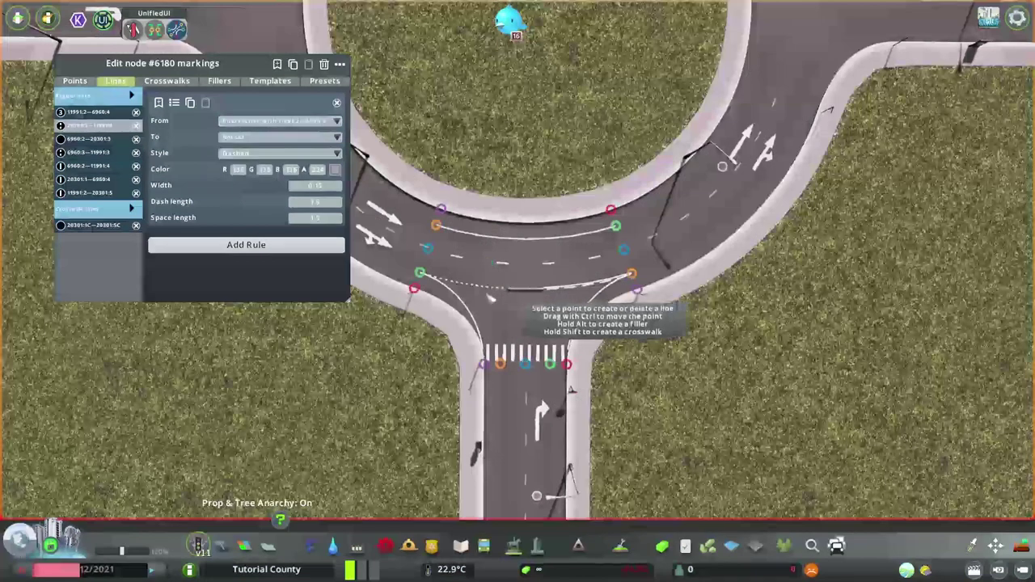
left_click(257, 137)
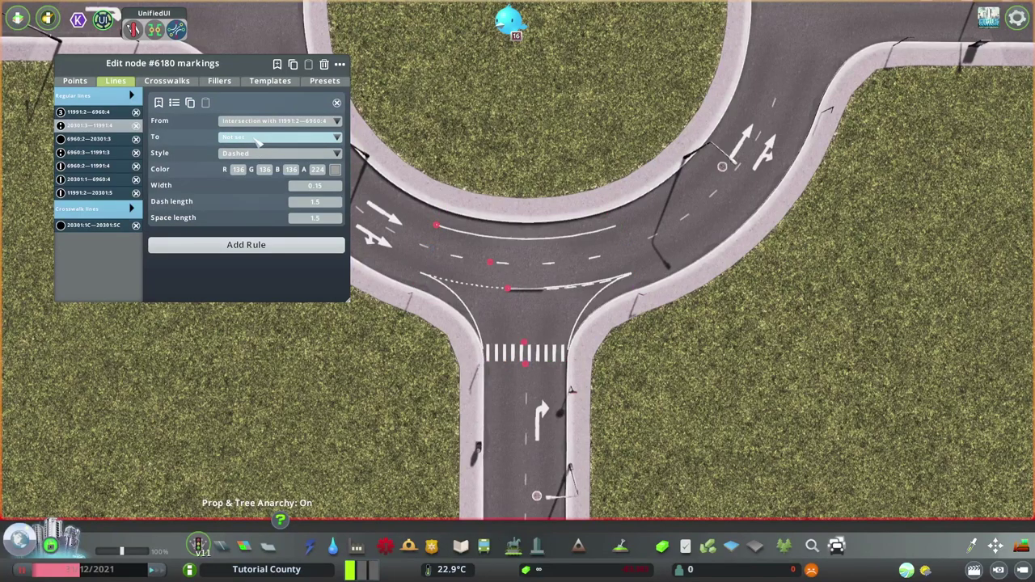
left_click(524, 343)
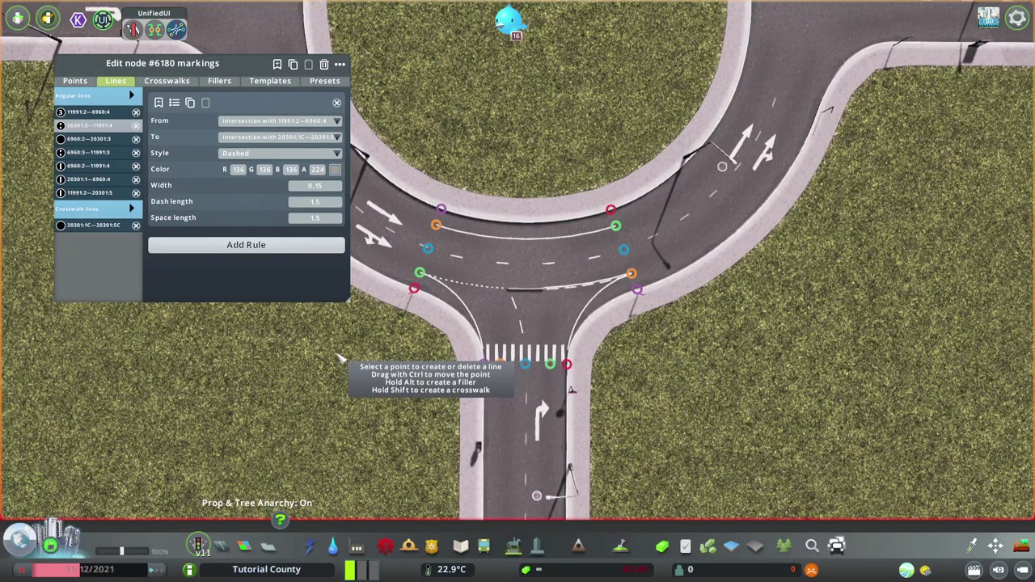
left_click(279, 161)
left_click(261, 233)
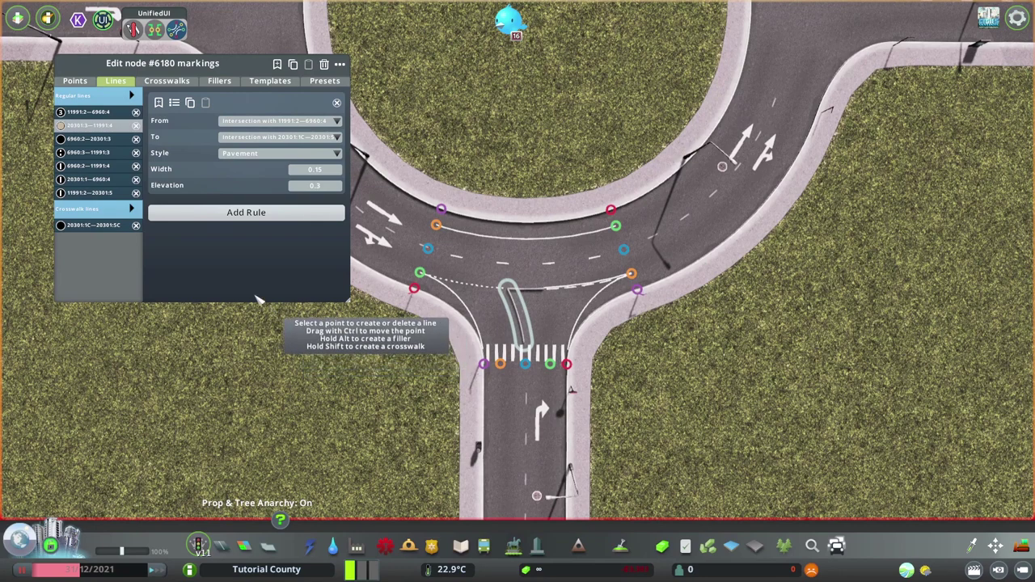
left_click(96, 139)
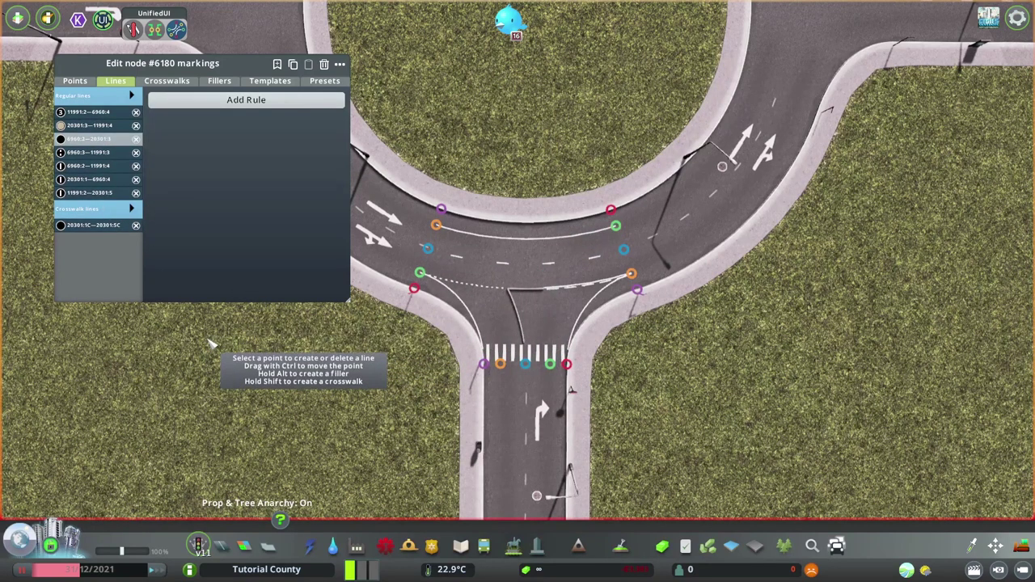
On the right curved line, add a Pavement rule from the central divider to the crosswalk.
left_click(211, 100)
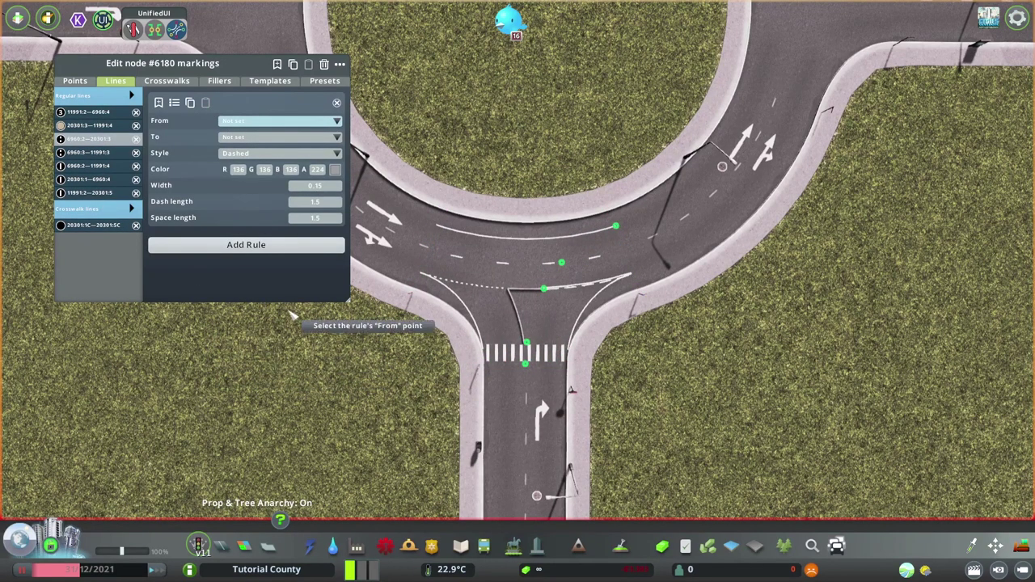
left_click(544, 290)
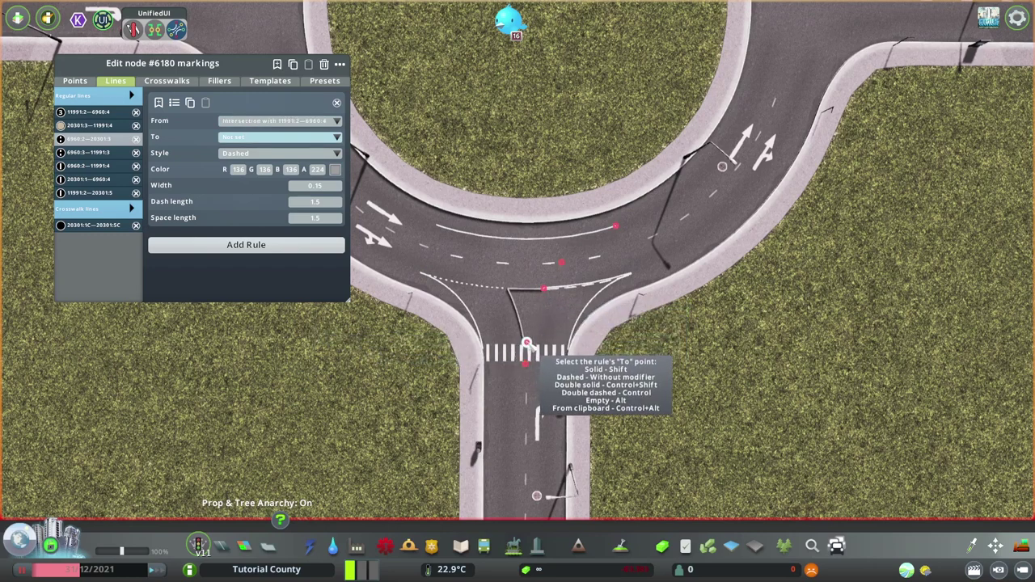
left_click(527, 344)
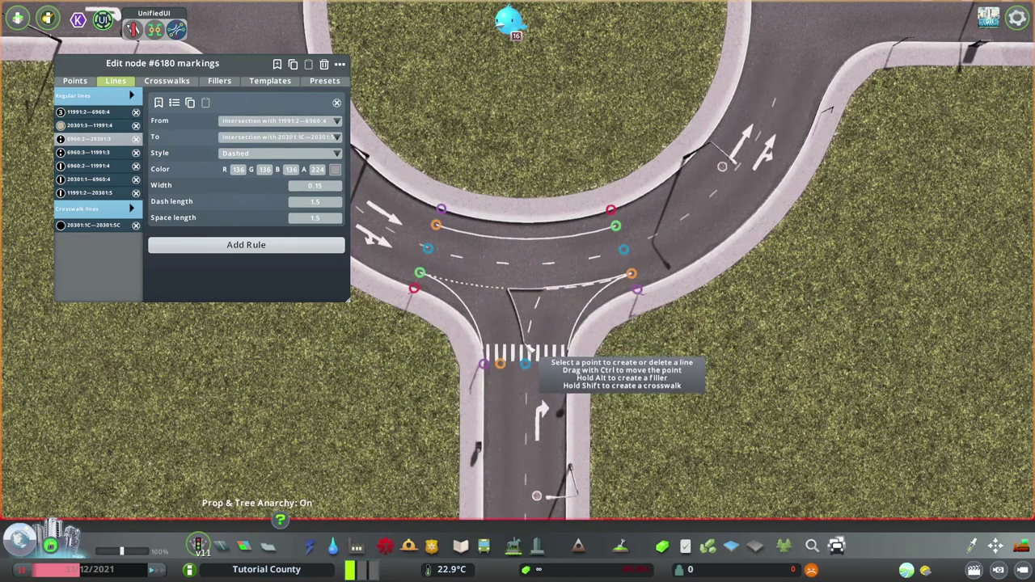
left_click(256, 153)
left_click(259, 229)
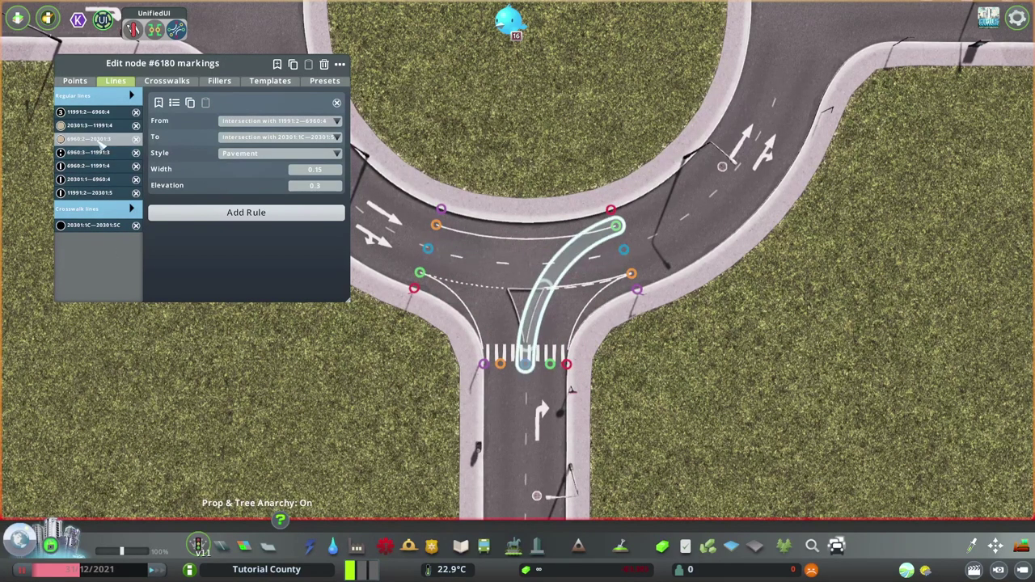
left_click(107, 225)
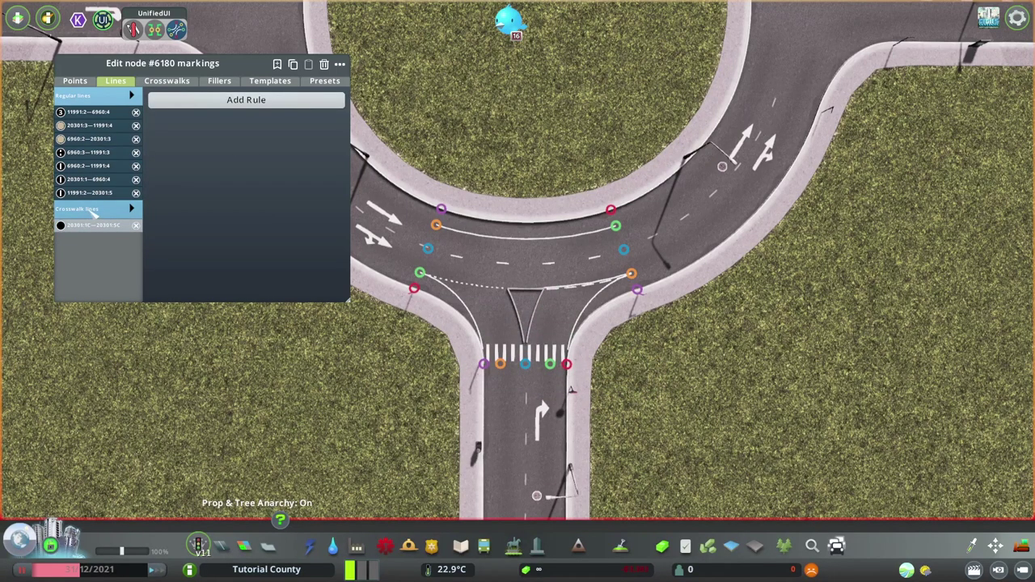
Add a Pavement rule on the crosswalk line between the right and left island-edge intersections.
left_click(267, 100)
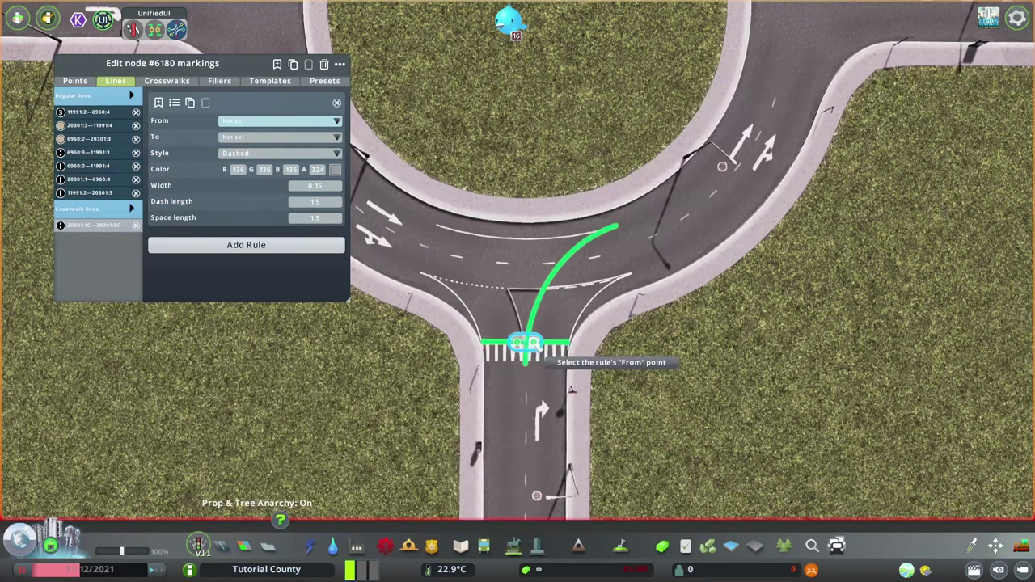
left_click(528, 346)
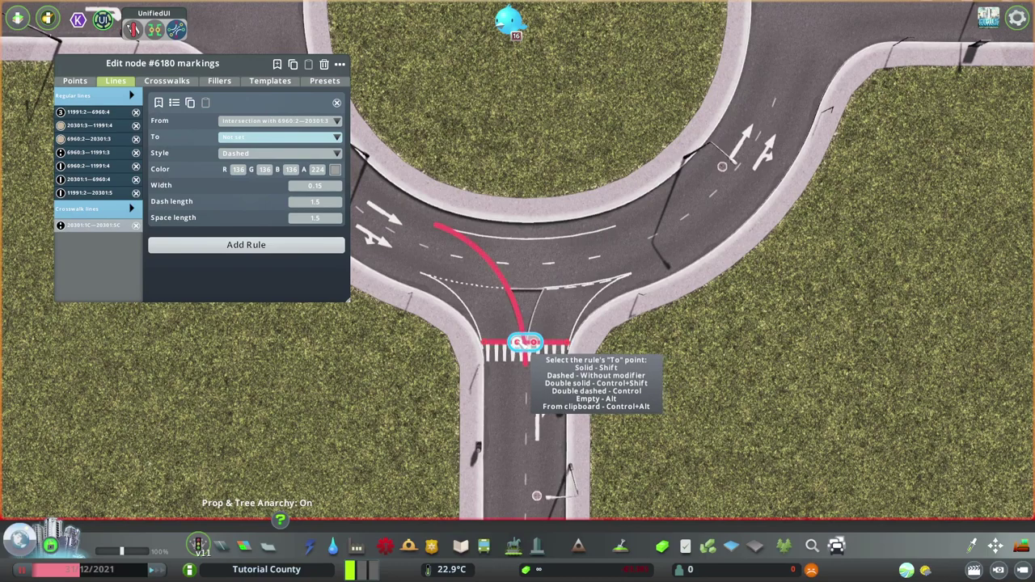
left_click(530, 347)
left_click(260, 156)
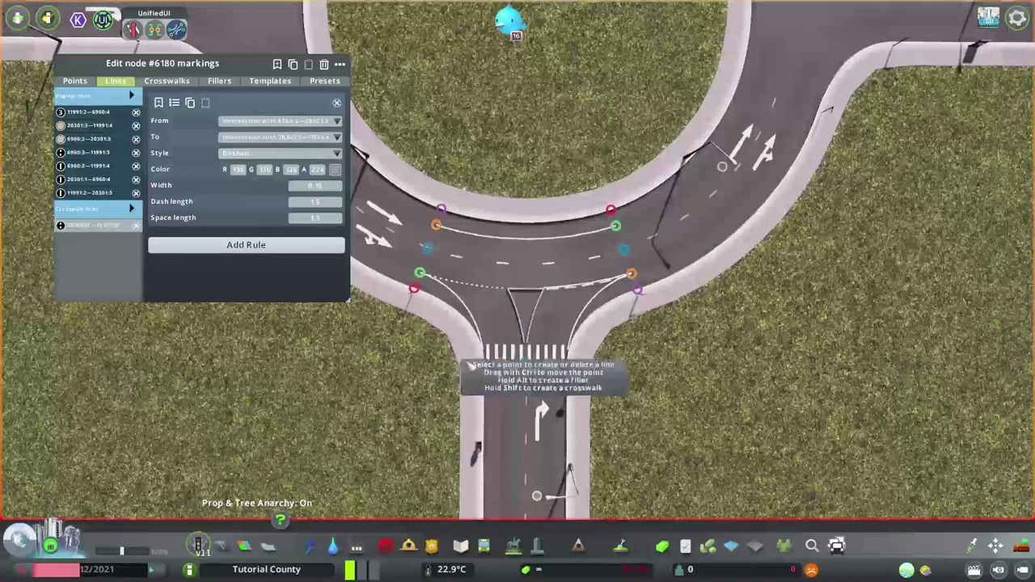
left_click(259, 155)
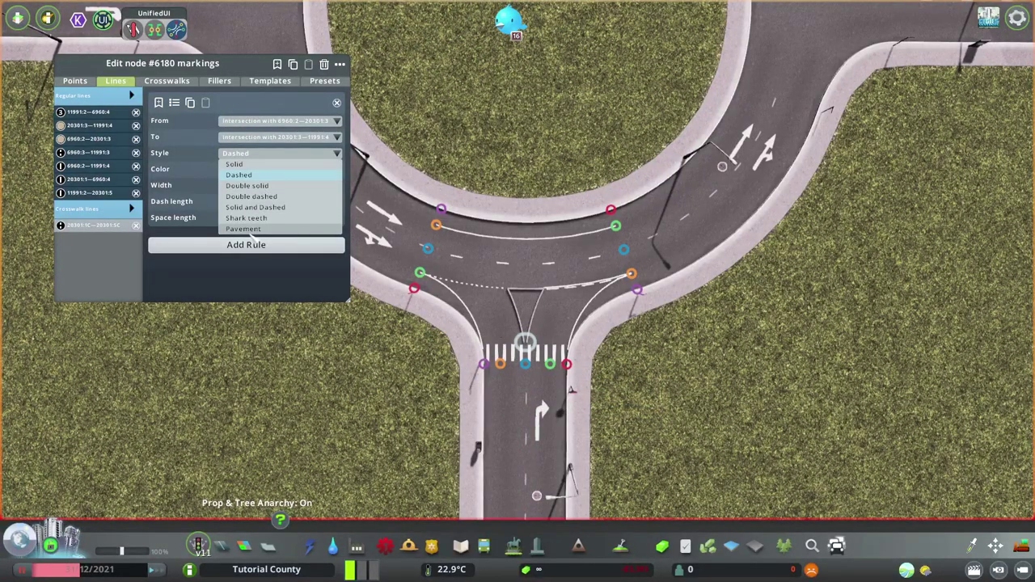
left_click(251, 230)
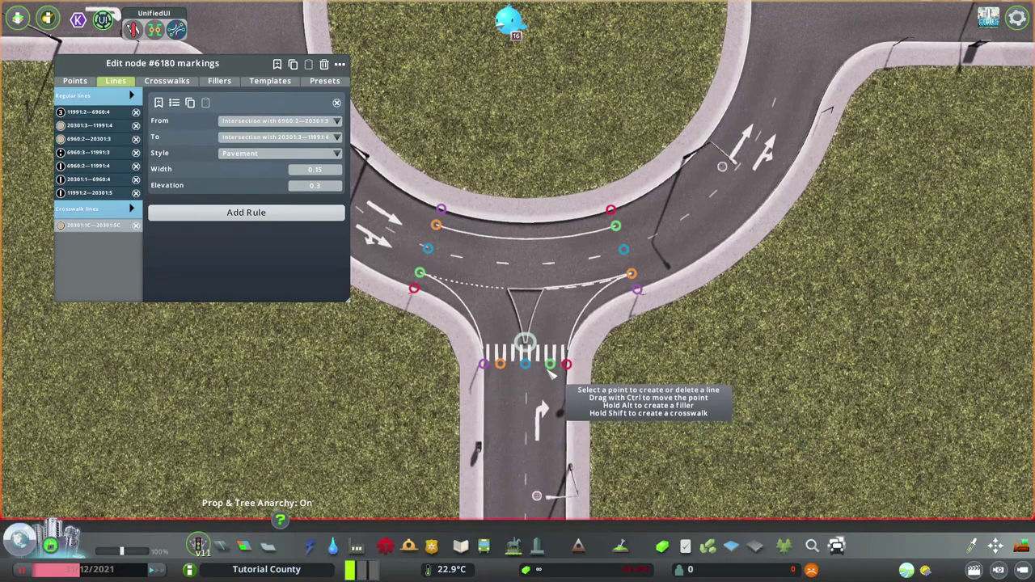
Create a stop line across the entering lane at the crosswalk, try Shark teeth, then apply the saved solid template.
left_click(526, 366)
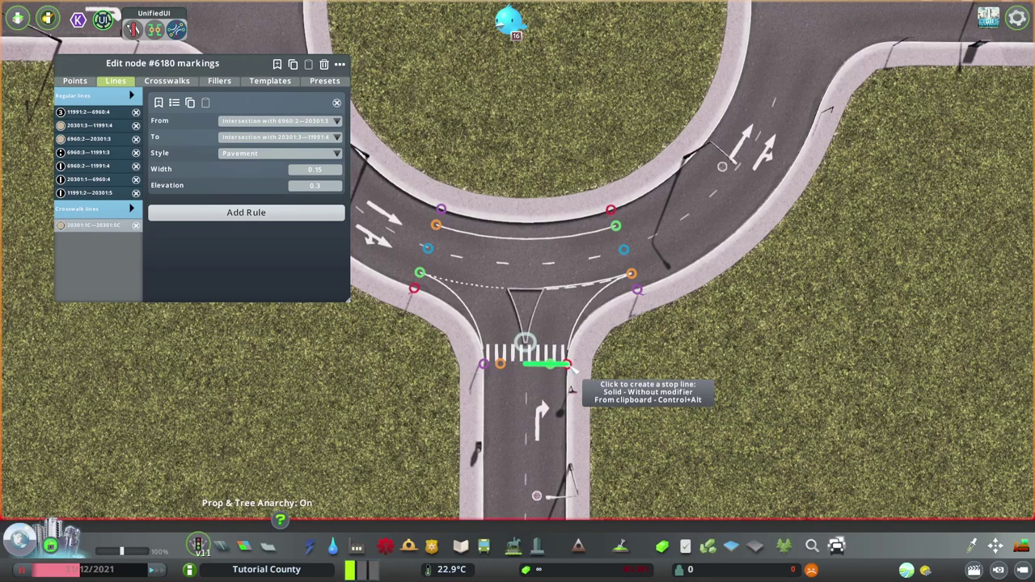
left_click(567, 365)
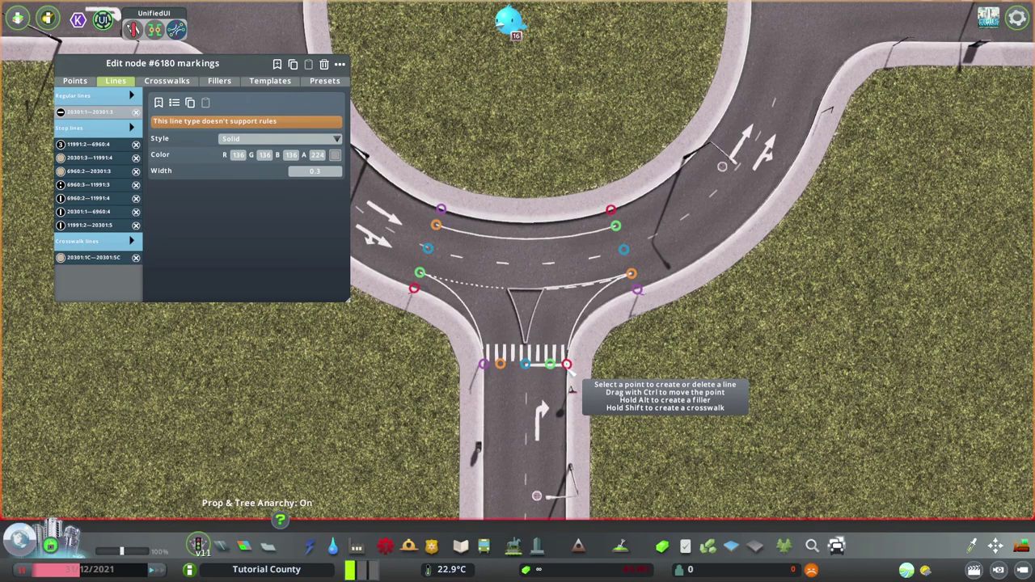
left_click(259, 140)
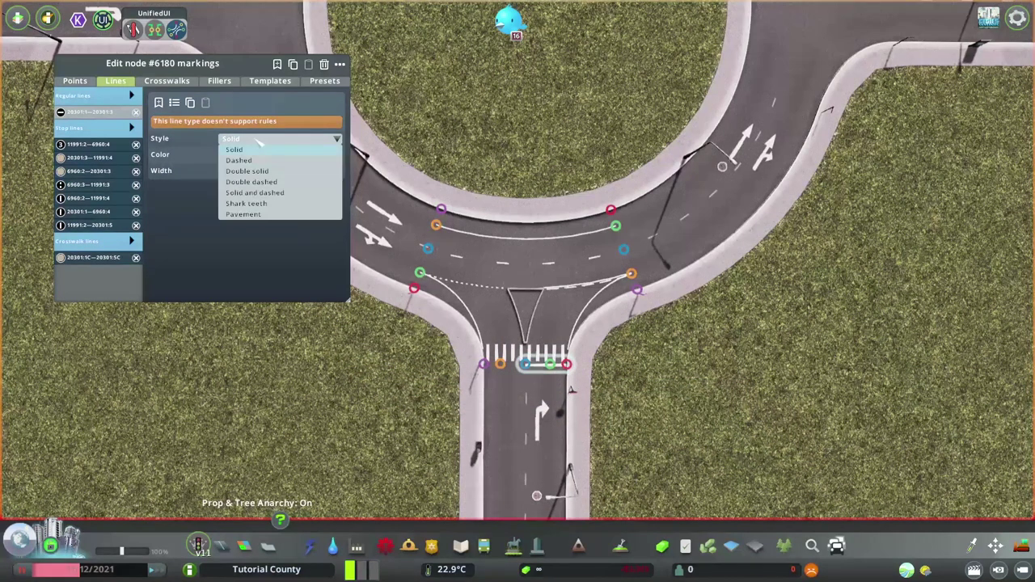
left_click(251, 208)
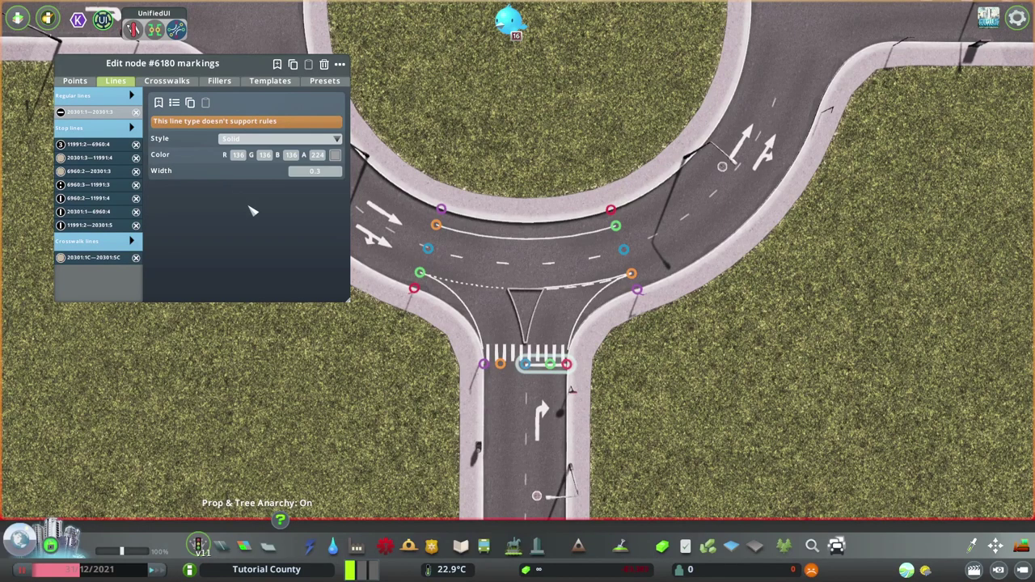
left_click(257, 141)
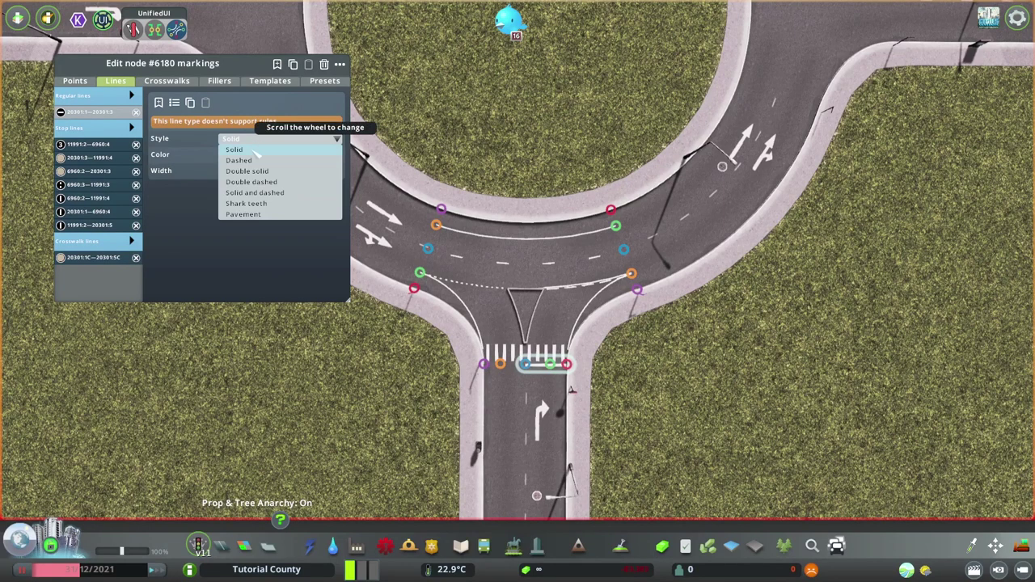
left_click(254, 204)
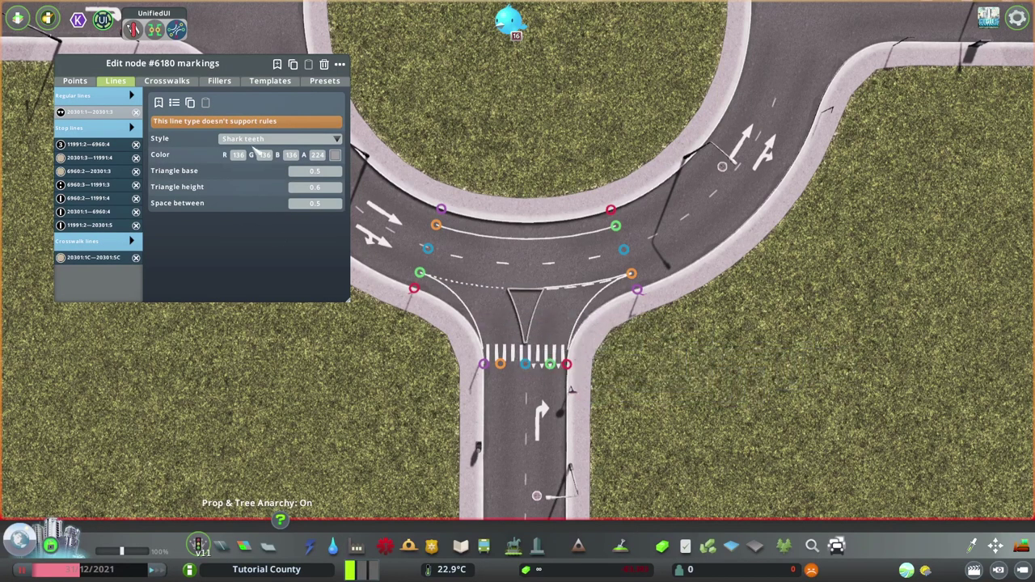
left_click(175, 103)
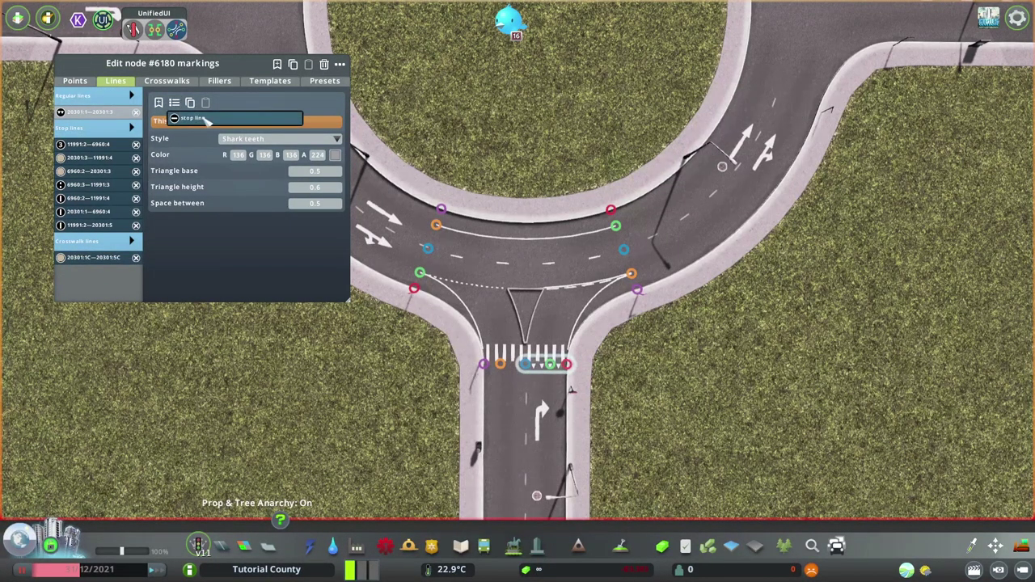
left_click(203, 120)
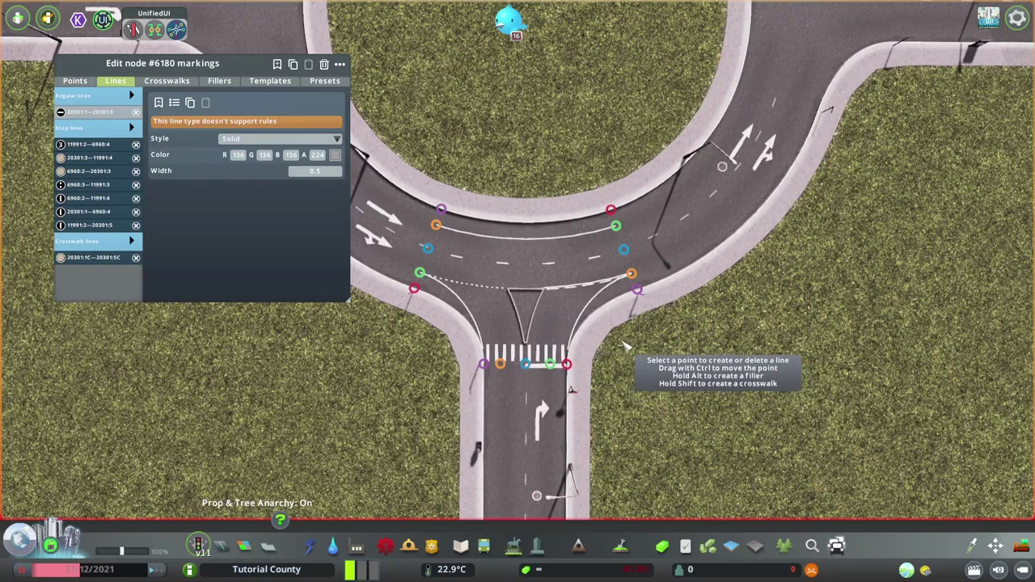
key("alt")
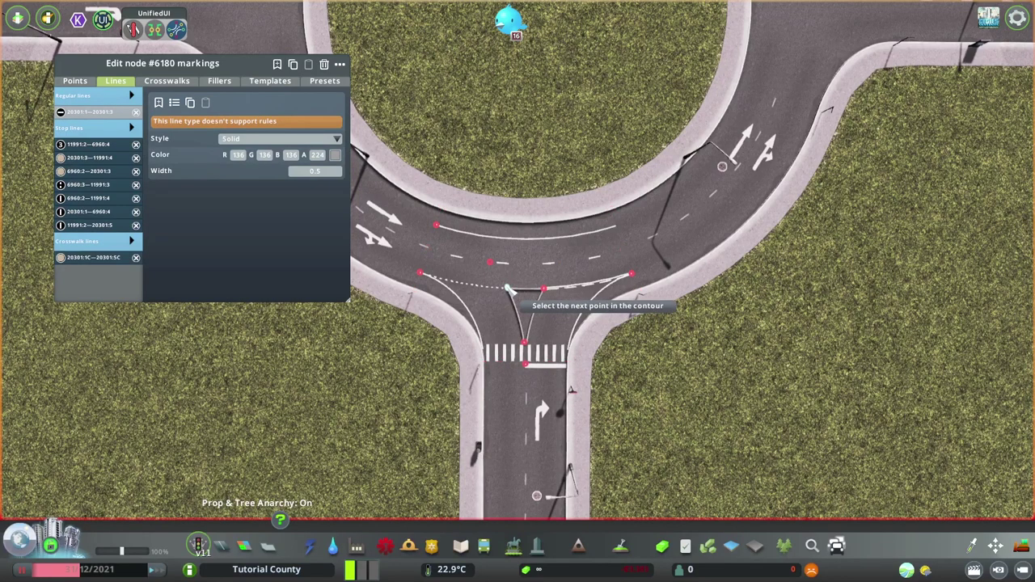
Trace the island's three corners into a Grass filler at 0.2 elevation and close the editor.
left_click(544, 288)
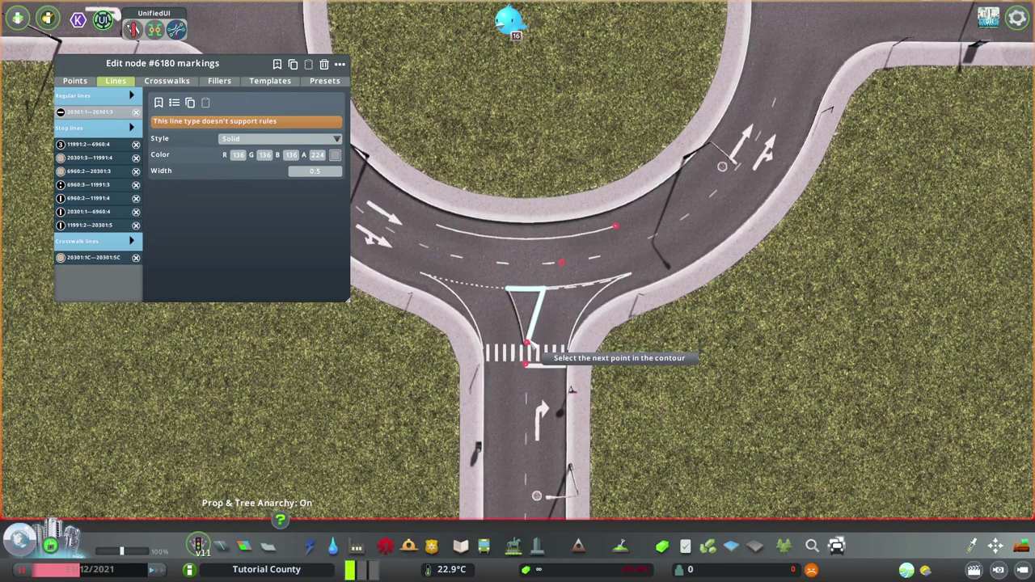
left_click(525, 344)
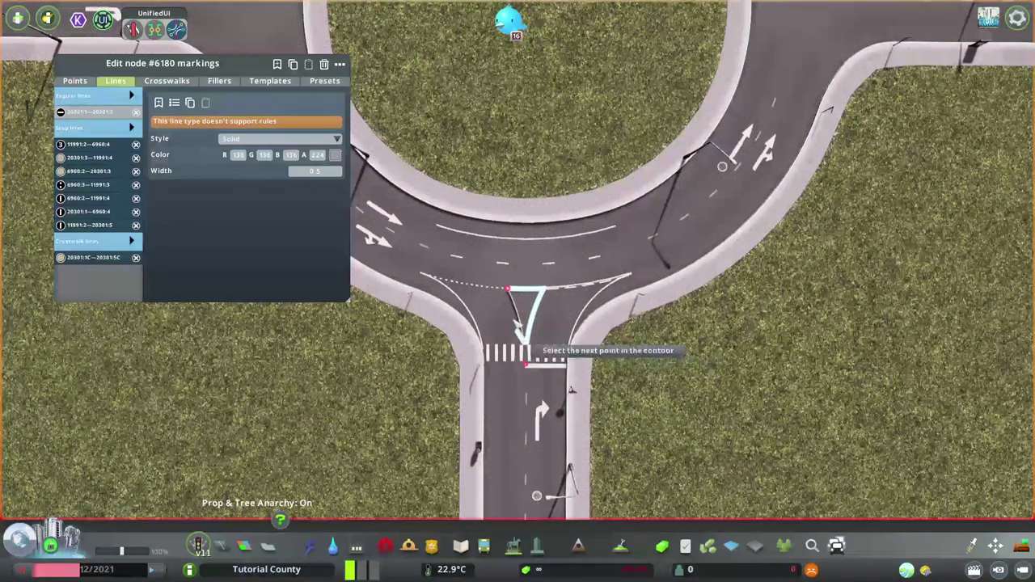
left_click(509, 289)
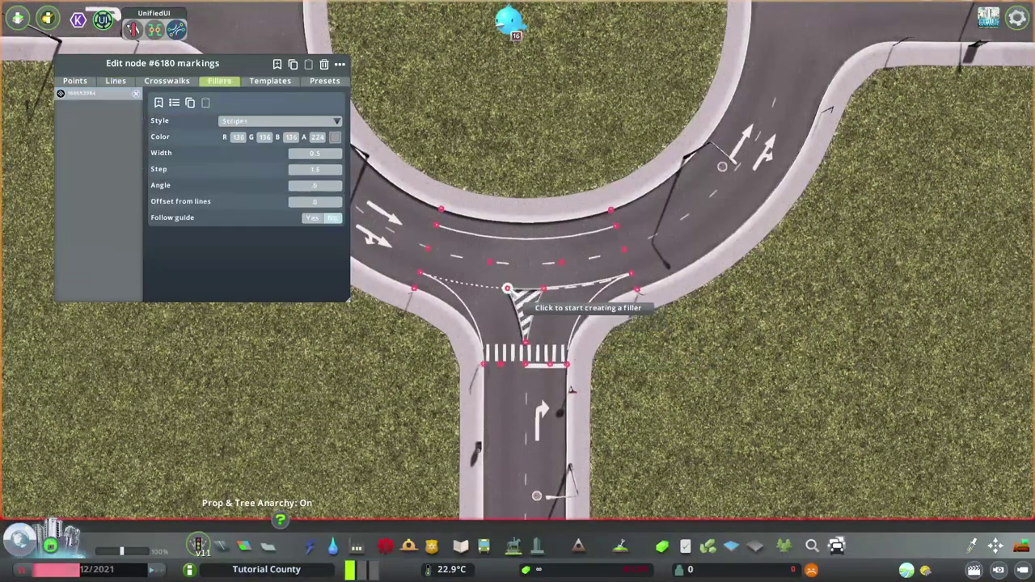
left_click(281, 123)
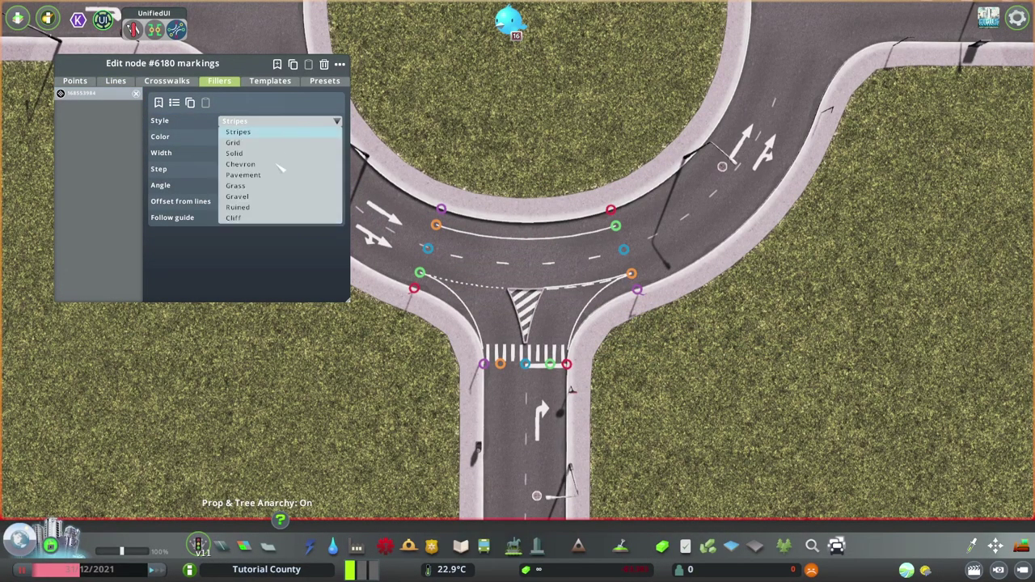
left_click(238, 187)
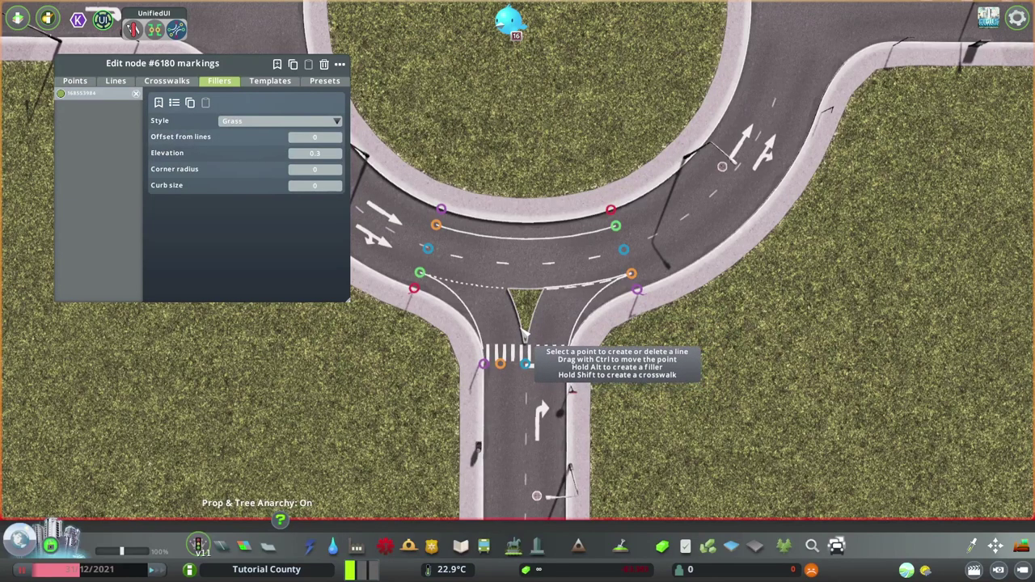
scroll(322, 153, "up", 1)
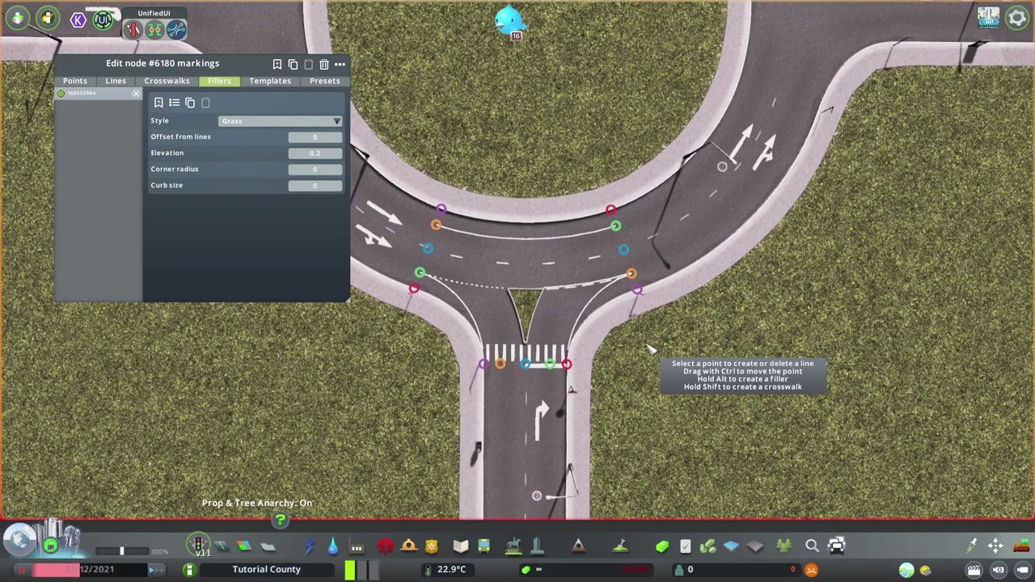
key("Escape")
key("Escape")
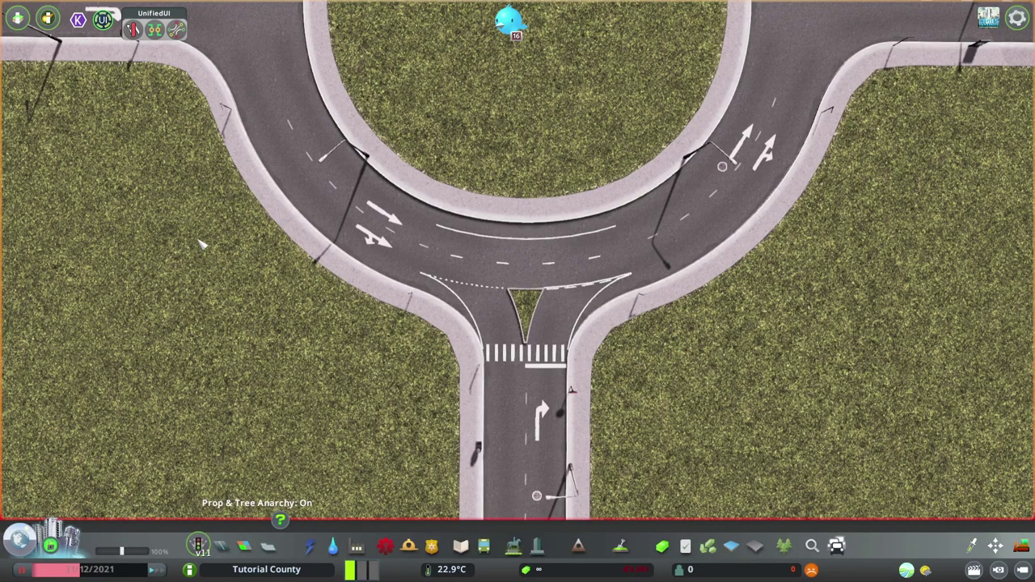
scroll(229, 218, "down", 5)
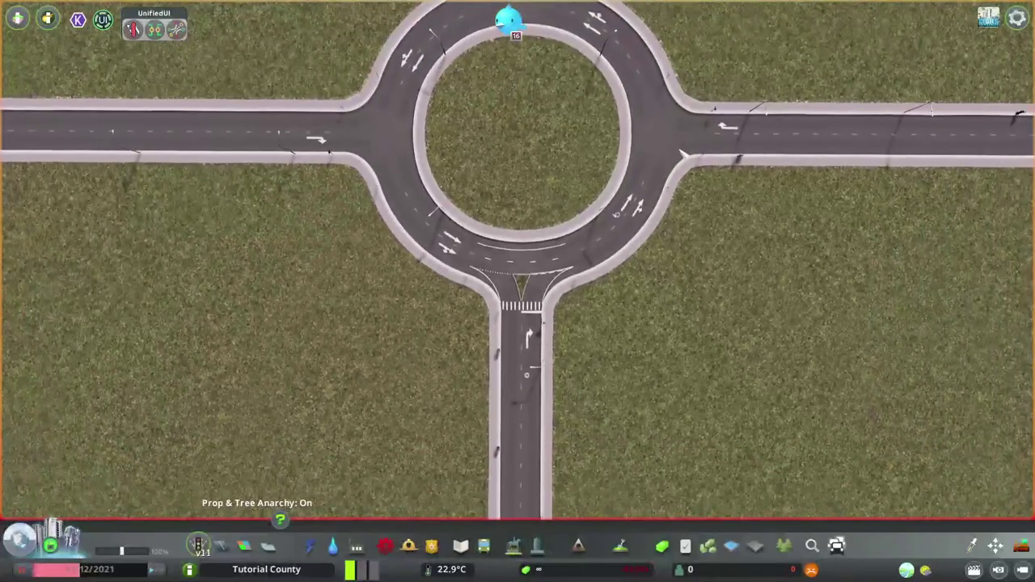
Bring the whole roundabout into view and revisit the south junction's markings.
key("w")
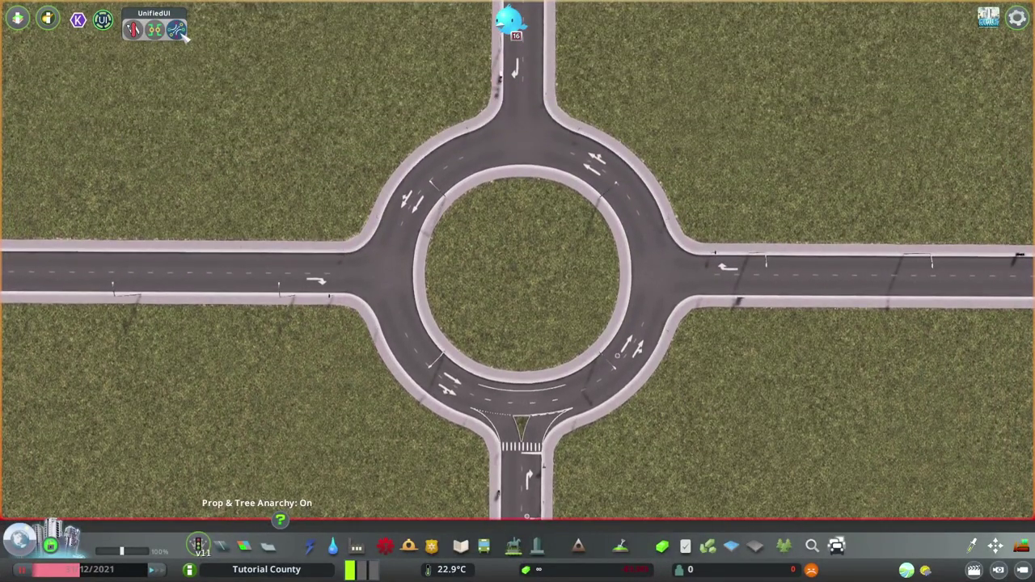
left_click(176, 30)
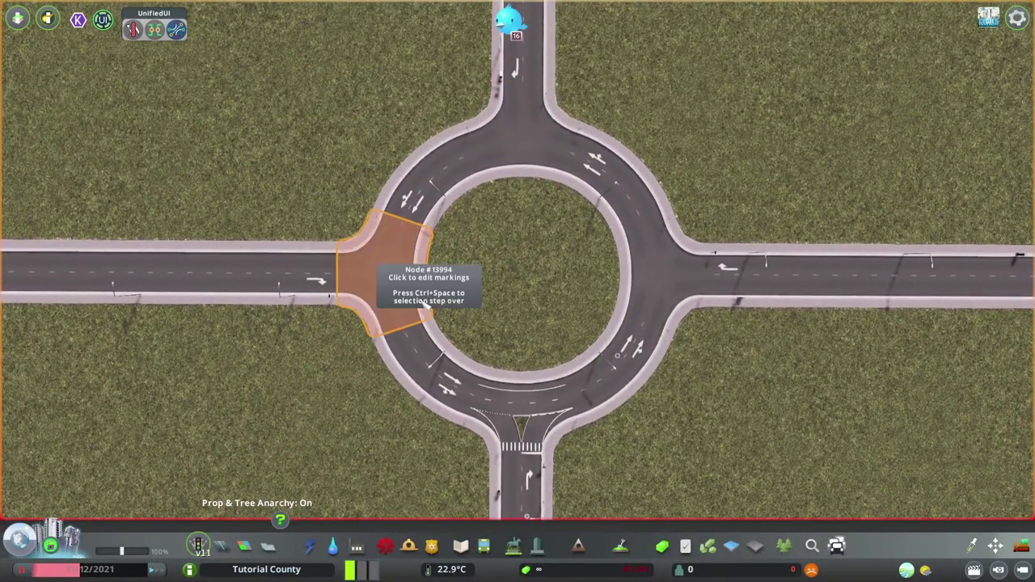
left_click(531, 407)
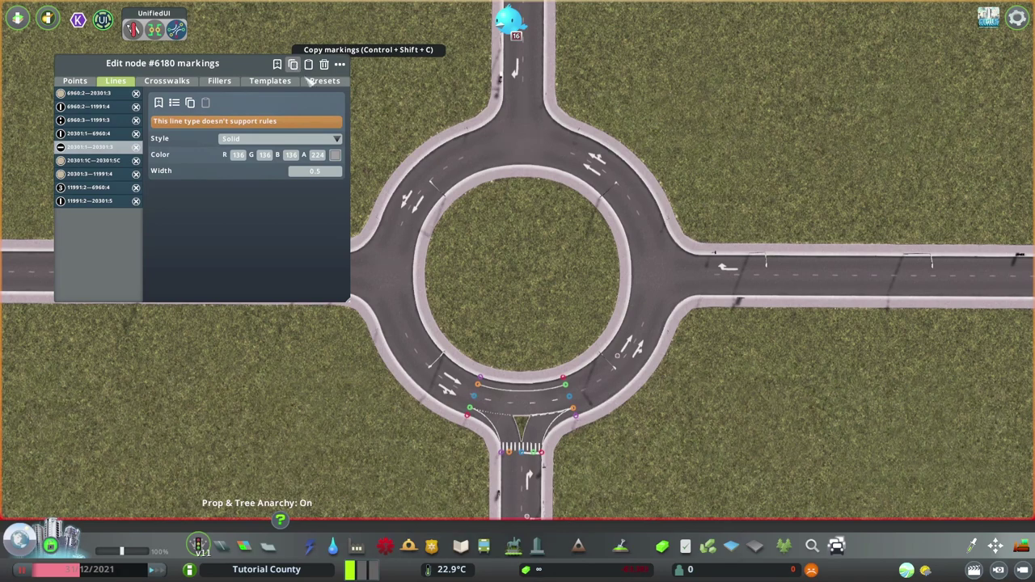
right_click(612, 261)
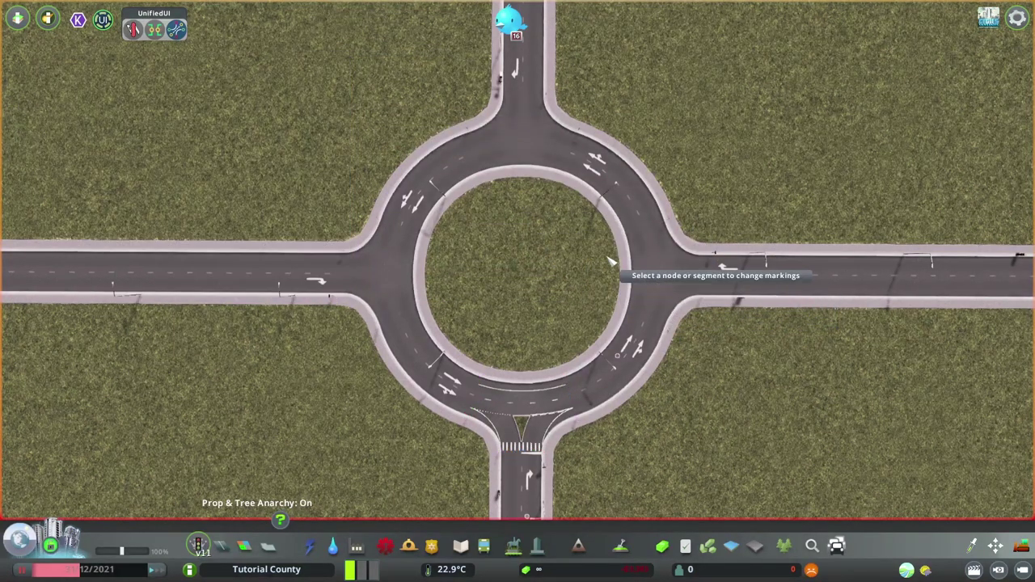
Paste the copied markings onto the east entry, turn them clockwise twice, and apply.
left_click(671, 288)
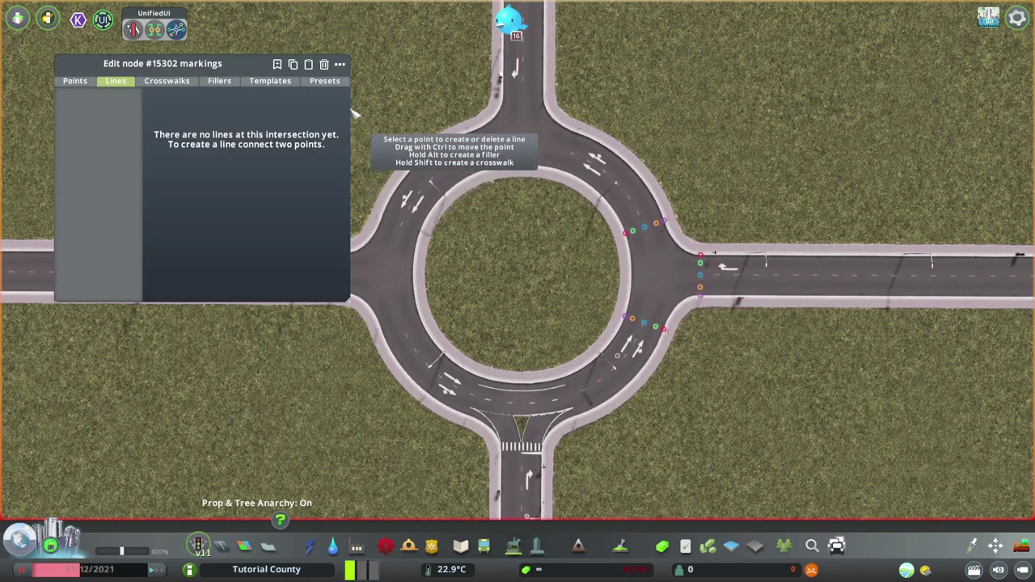
left_click(309, 65)
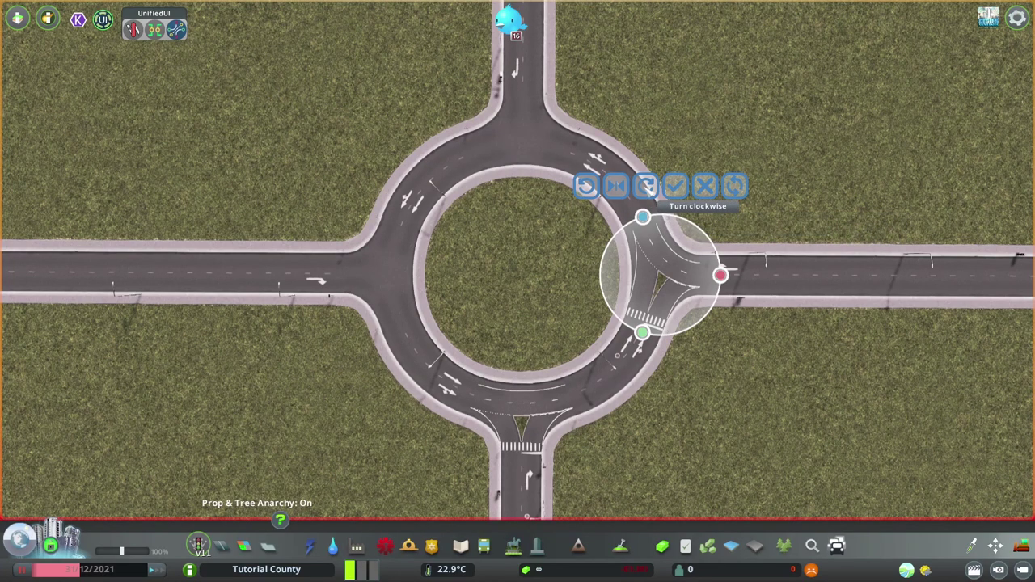
left_click(646, 186)
left_click(645, 186)
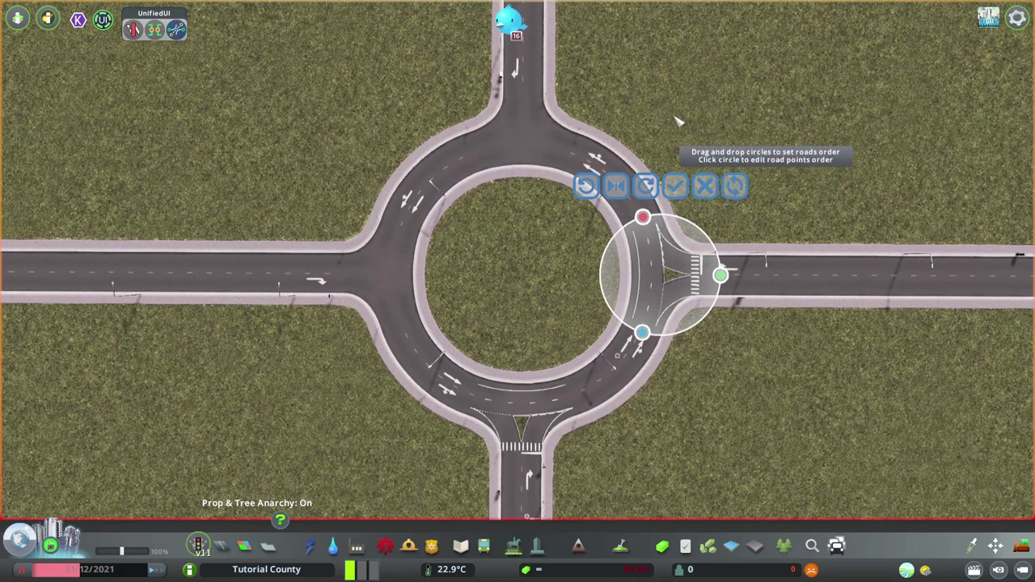
left_click(685, 192)
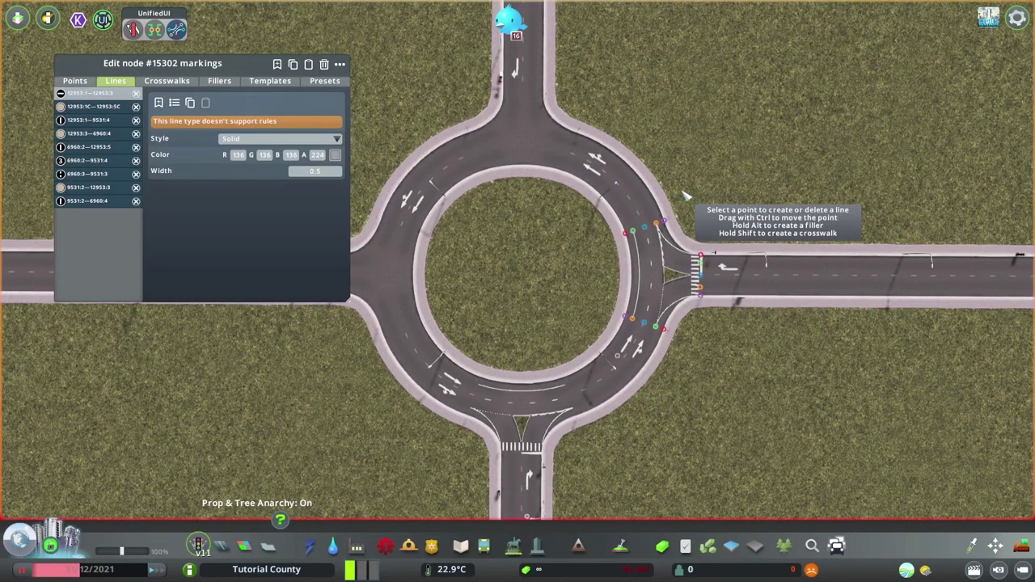
right_click(518, 146)
Paste the copied markings onto the north entry, turn them once, and apply.
left_click(513, 154)
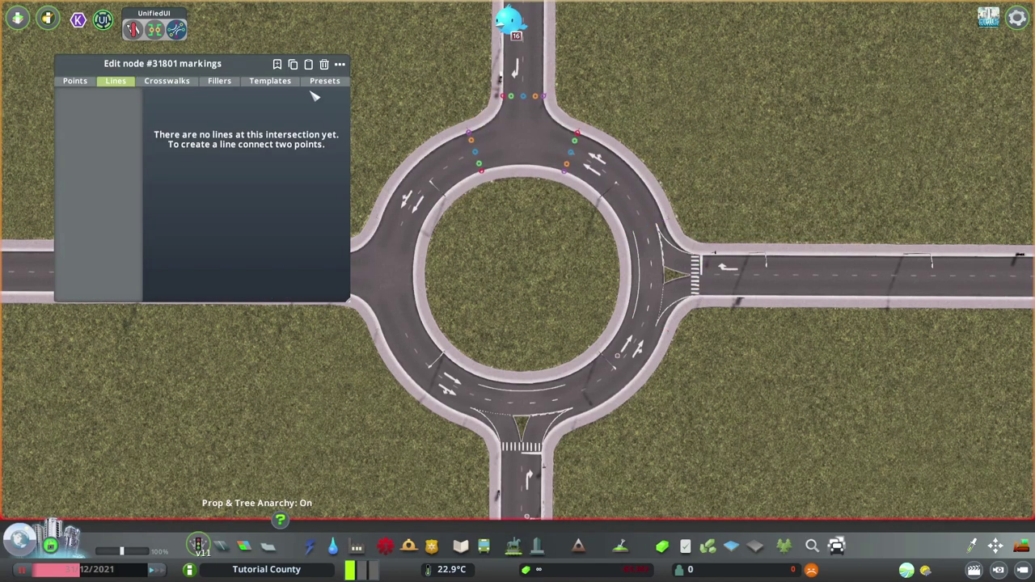
left_click(310, 65)
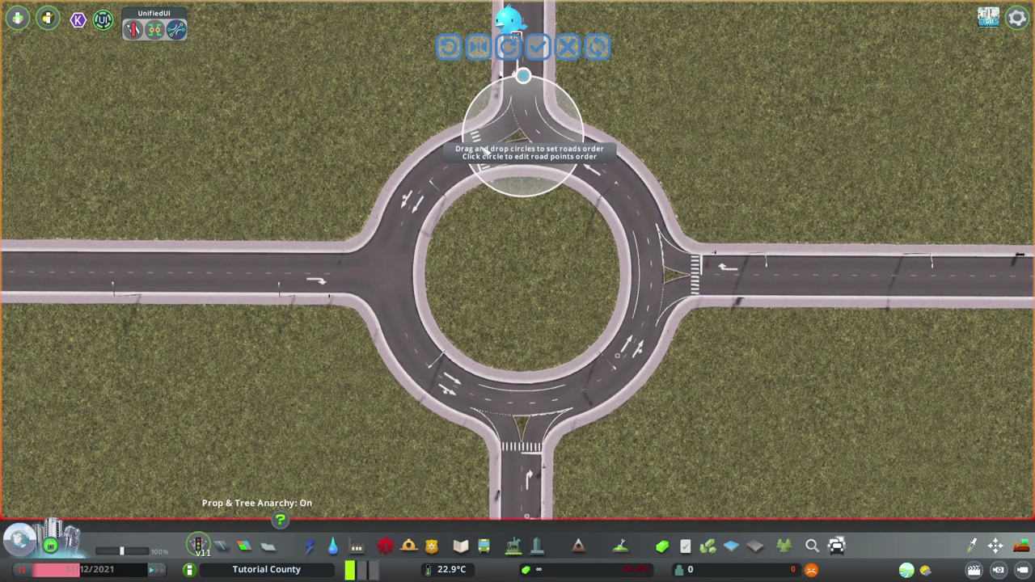
left_click(510, 47)
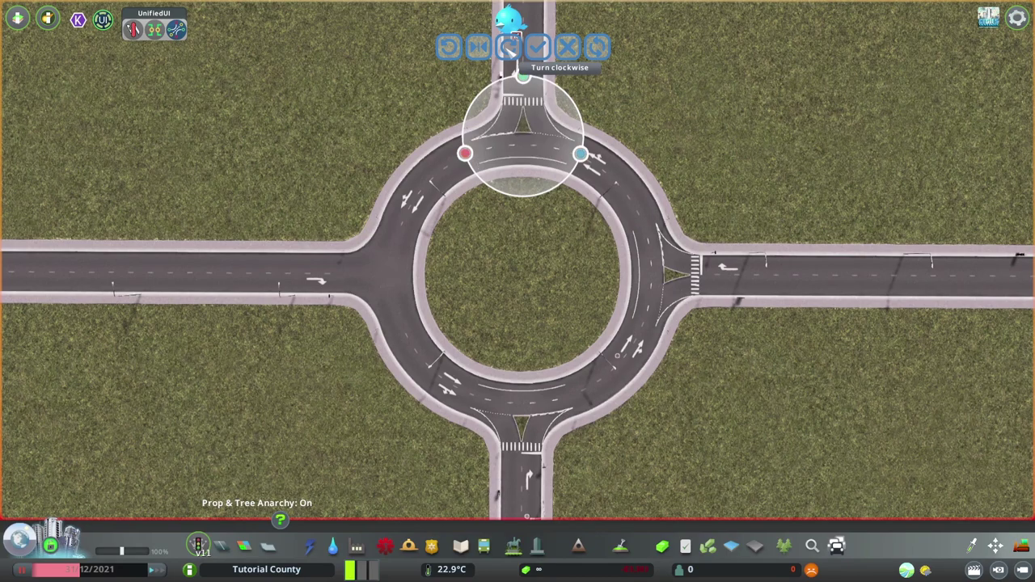
left_click(538, 47)
right_click(477, 235)
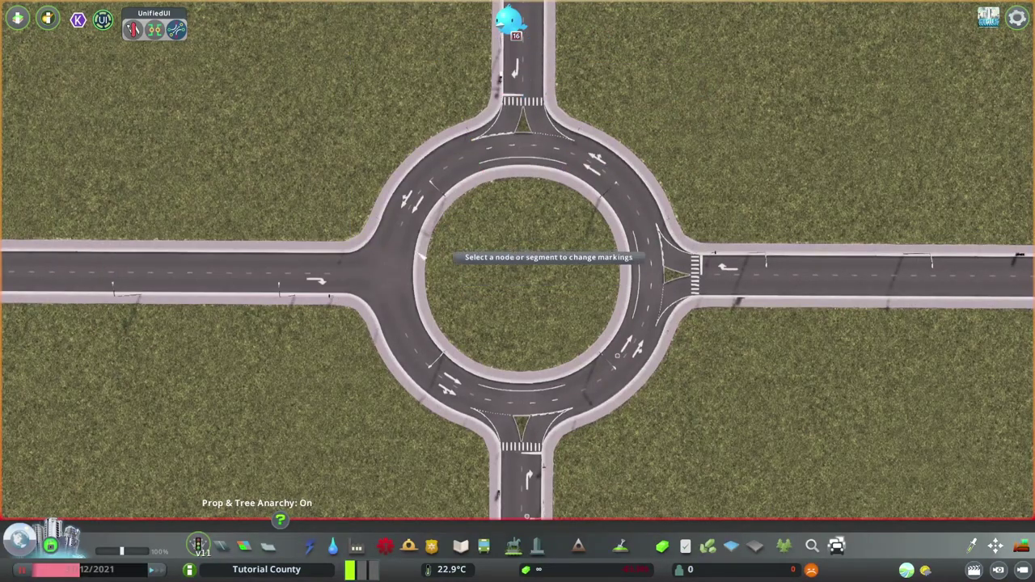
Paste the copied markings onto the west entry and apply them.
left_click(413, 258)
left_click(309, 64)
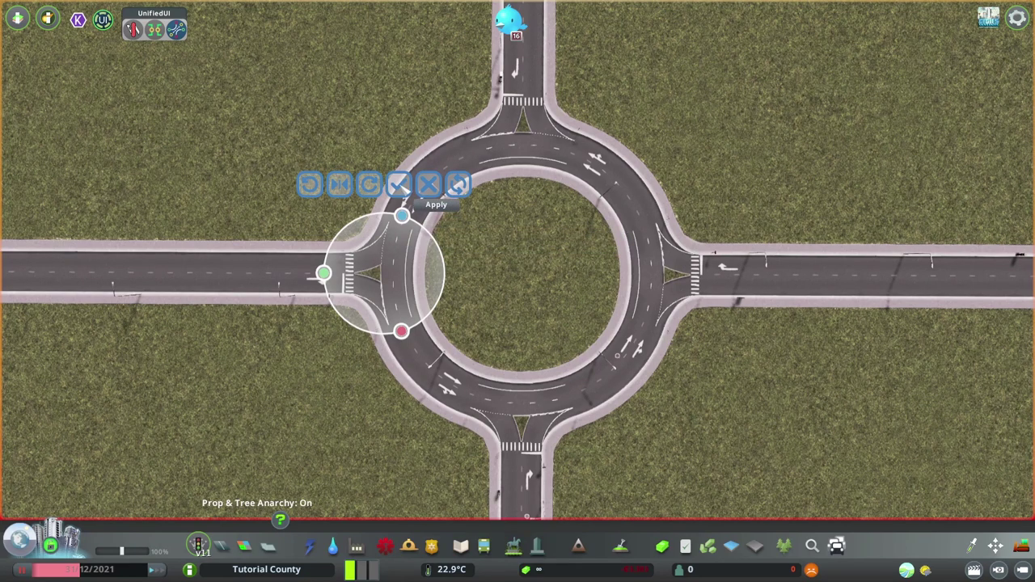
left_click(428, 184)
key("Escape")
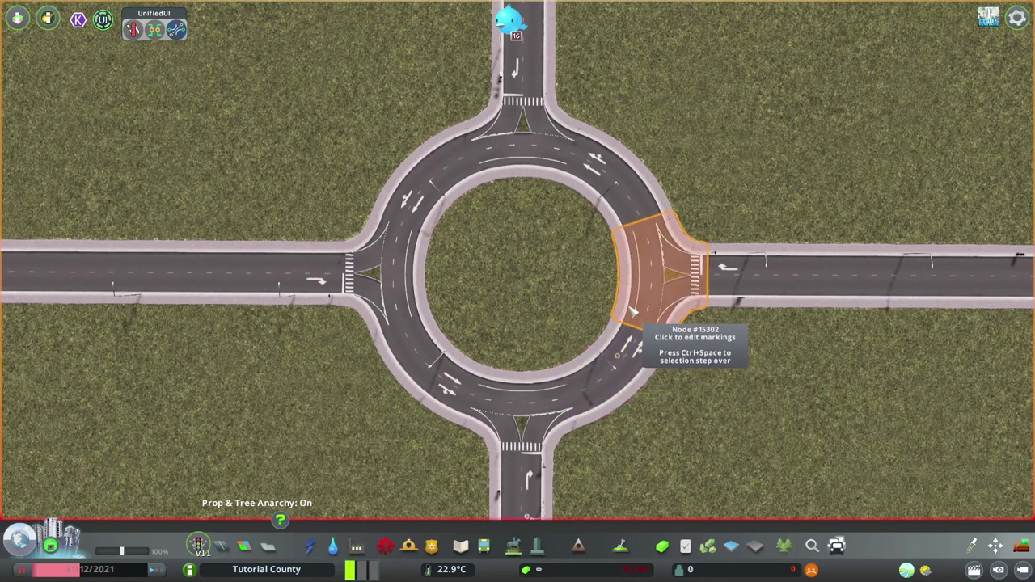
Draw two solid edge lines along south-east ring segment #6960 and copy them.
left_click(612, 386)
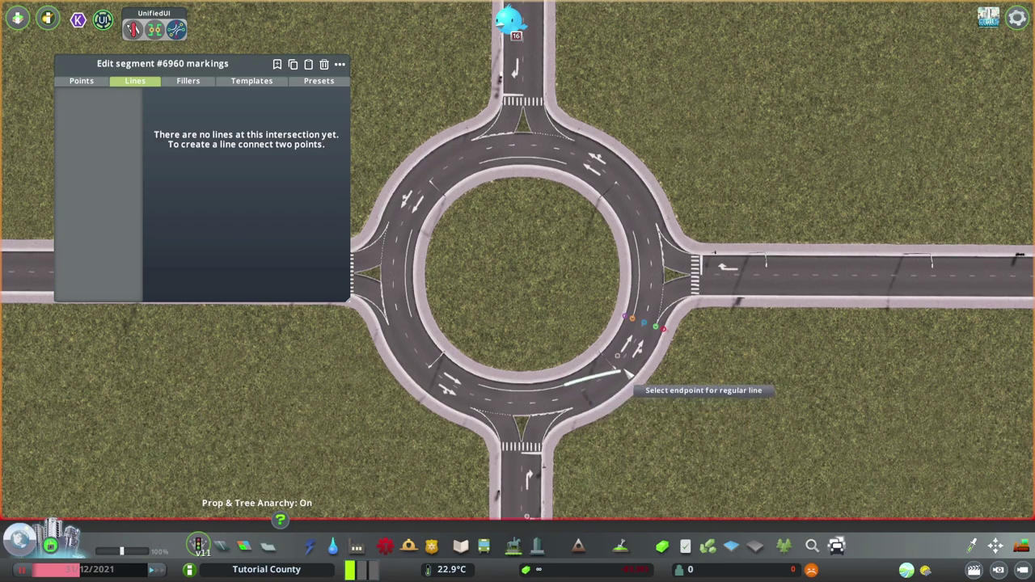
left_click(638, 323)
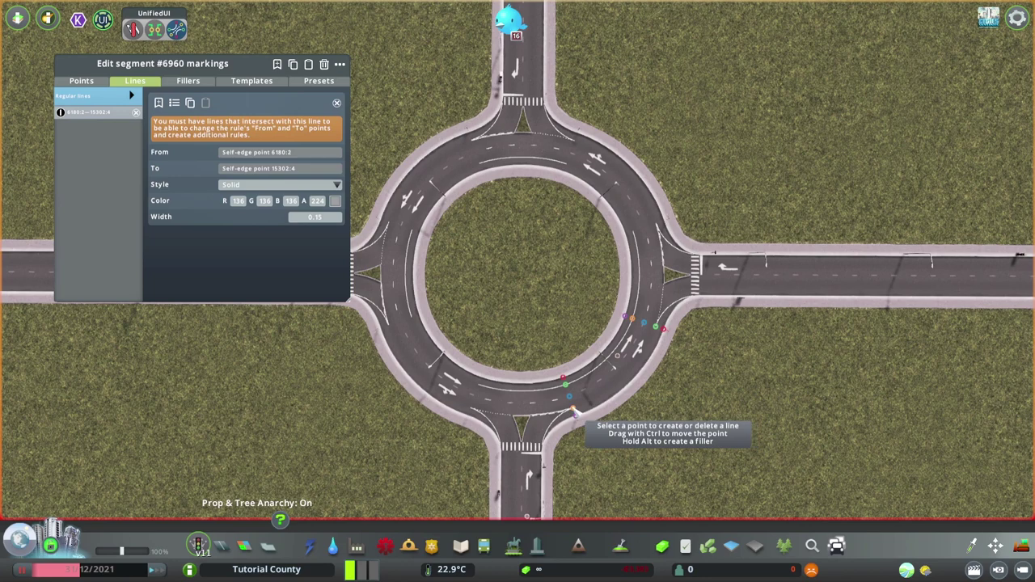
left_click(575, 409)
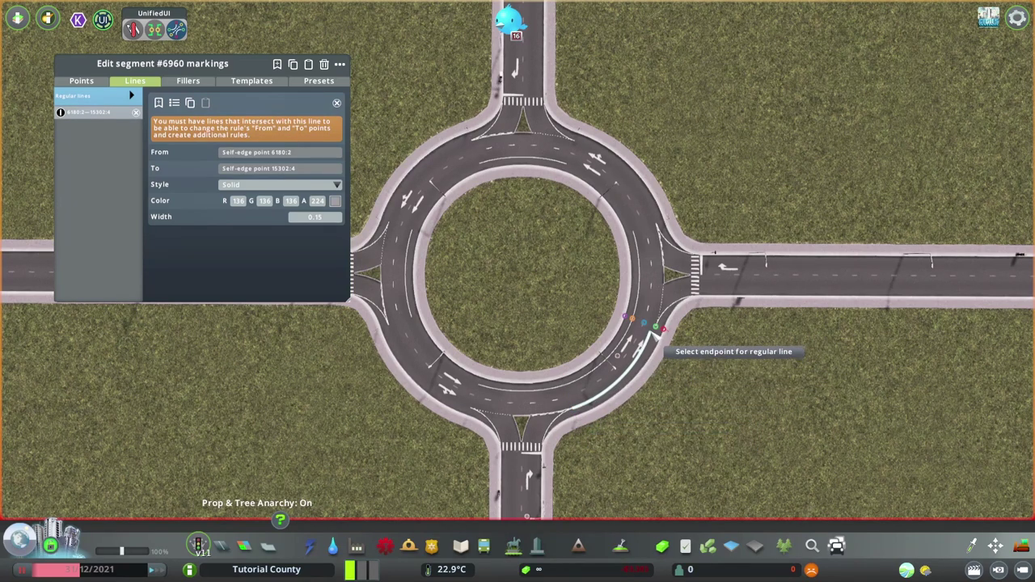
left_click(660, 327)
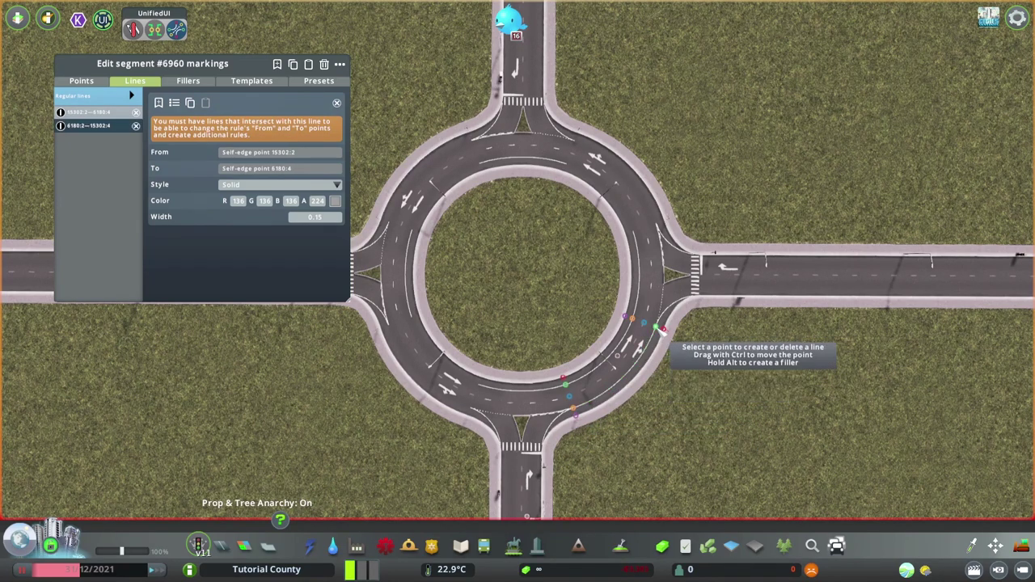
right_click(675, 398)
left_click(625, 369)
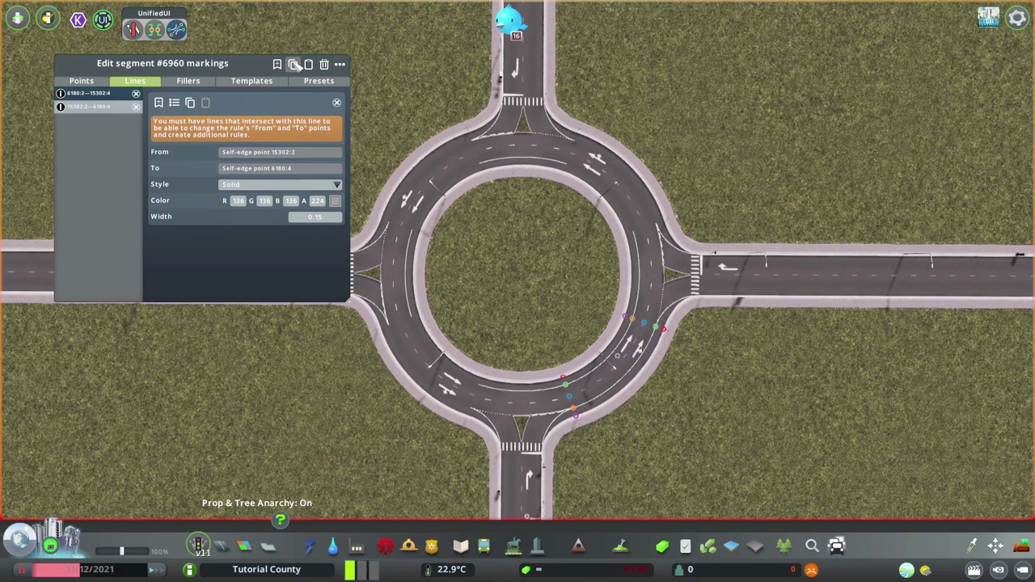
right_click(553, 236)
Paste the edge lines onto ring segments #9531, #16339 and #11991, applying each.
left_click(587, 174)
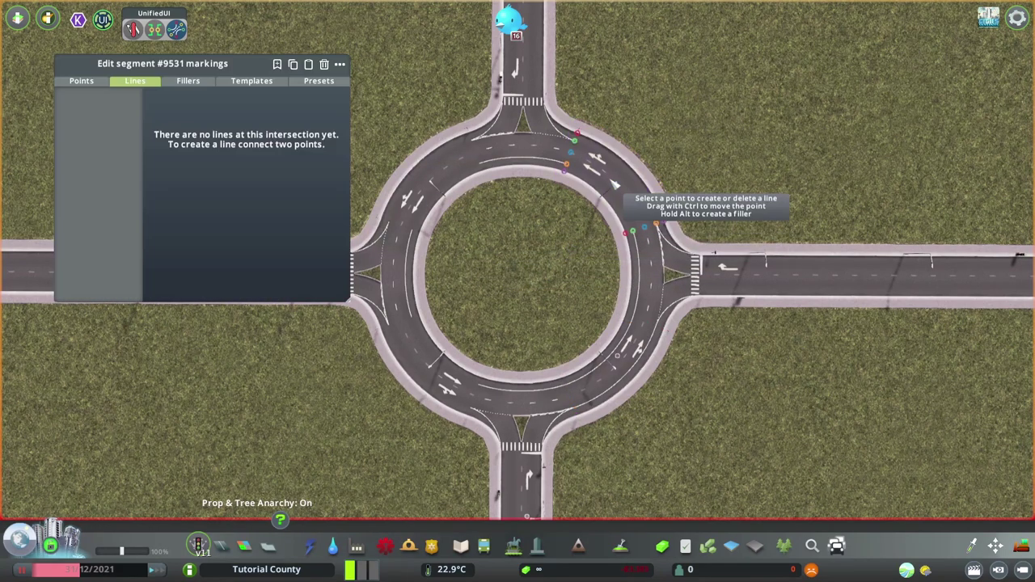
left_click(309, 64)
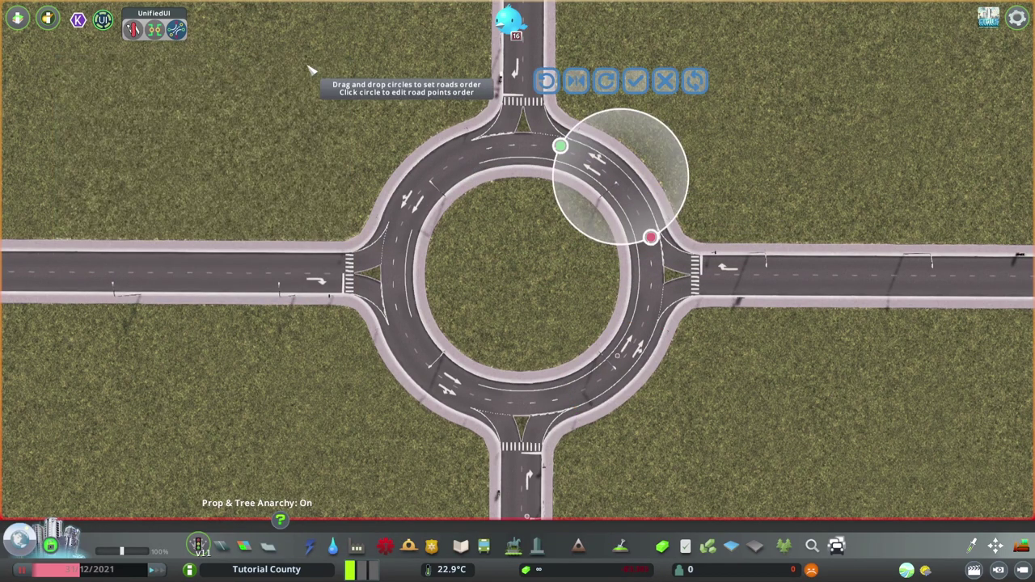
left_click(635, 81)
right_click(444, 206)
left_click(438, 188)
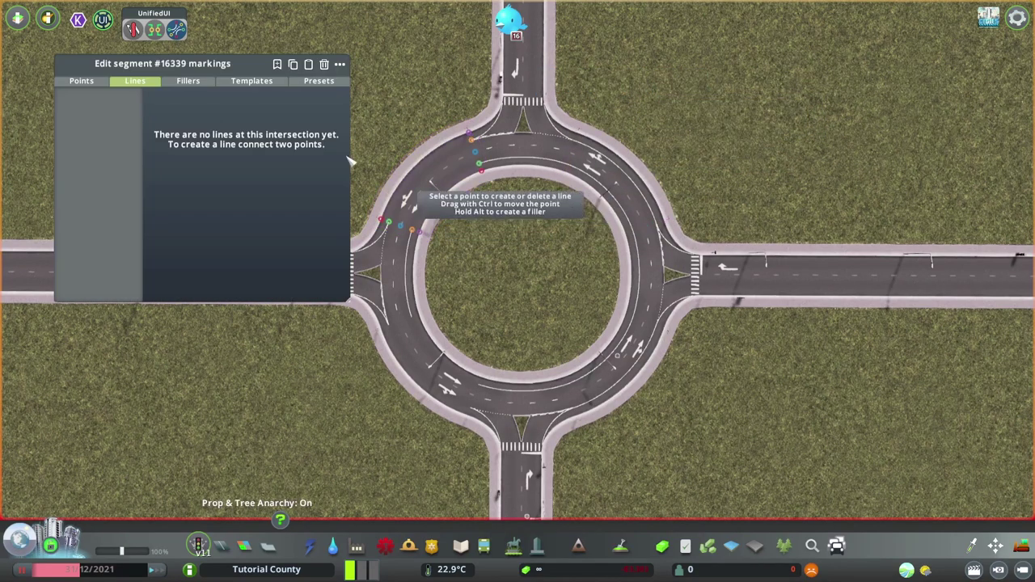
left_click(319, 69)
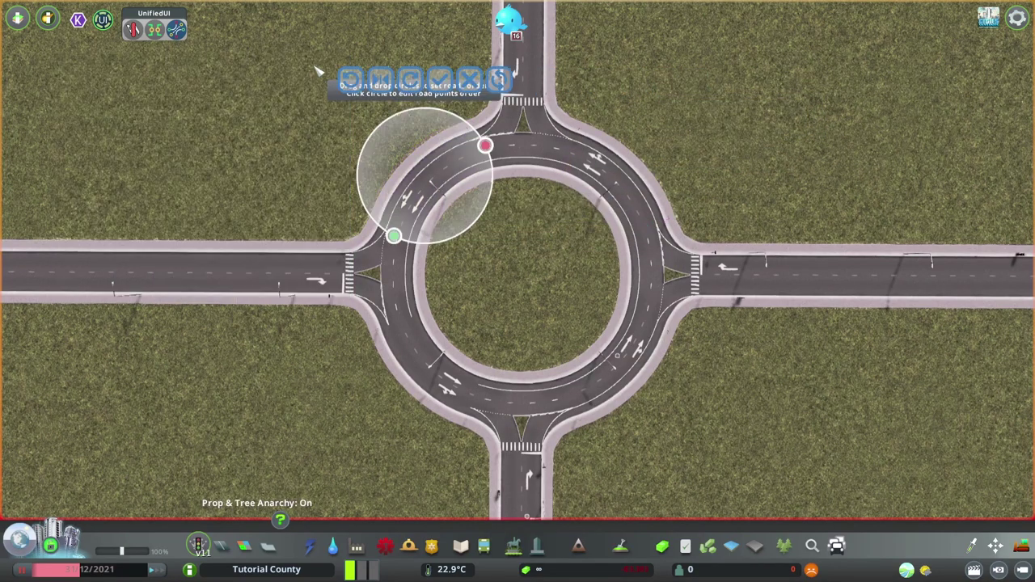
left_click(439, 78)
right_click(416, 360)
left_click(417, 360)
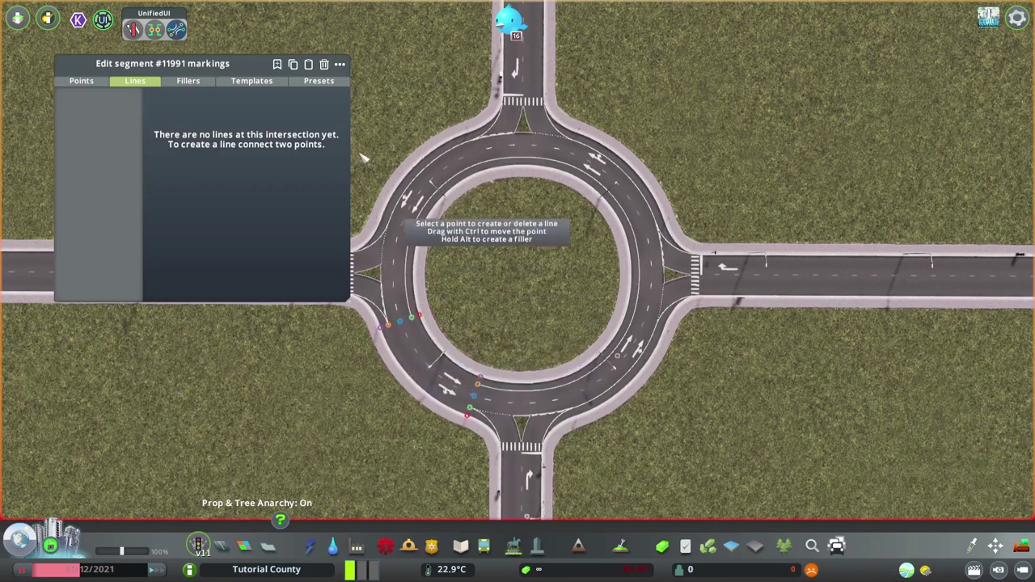
left_click(319, 69)
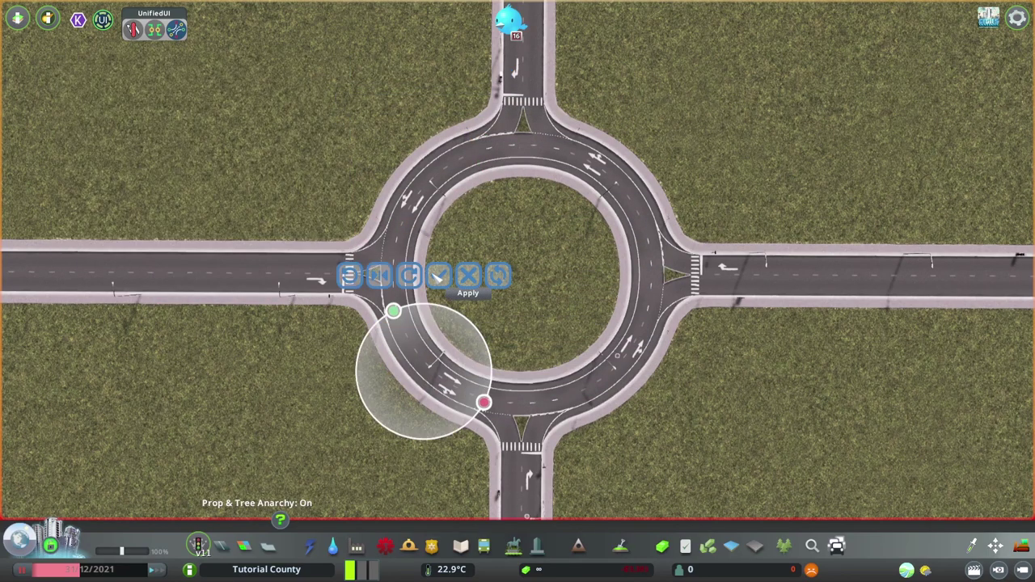
left_click(437, 276)
right_click(494, 299)
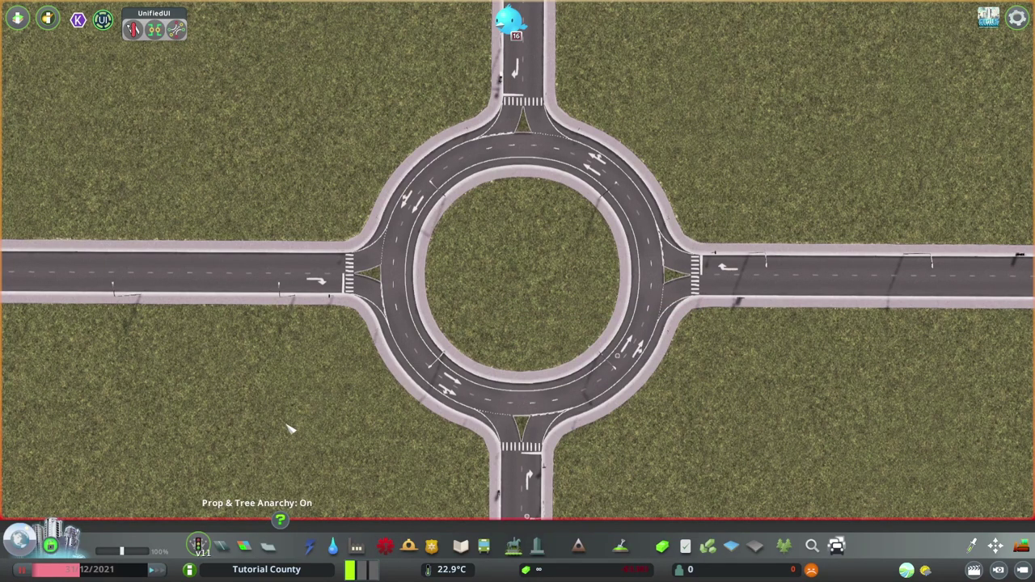
In TM:PE, select the two-lane one-way ring road and run its roundabout quick setup.
left_click(201, 547)
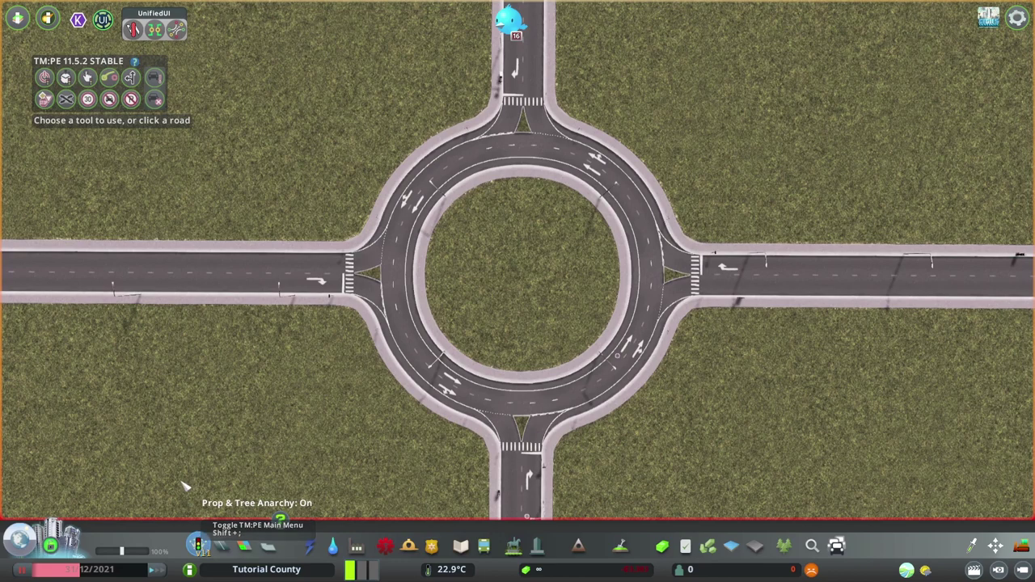
left_click(398, 384)
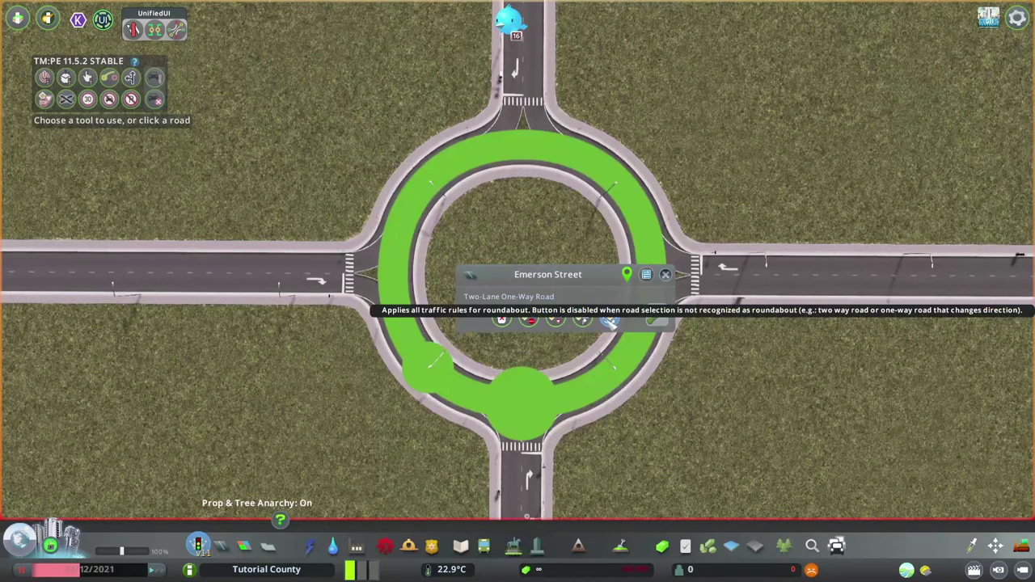
left_click(611, 318)
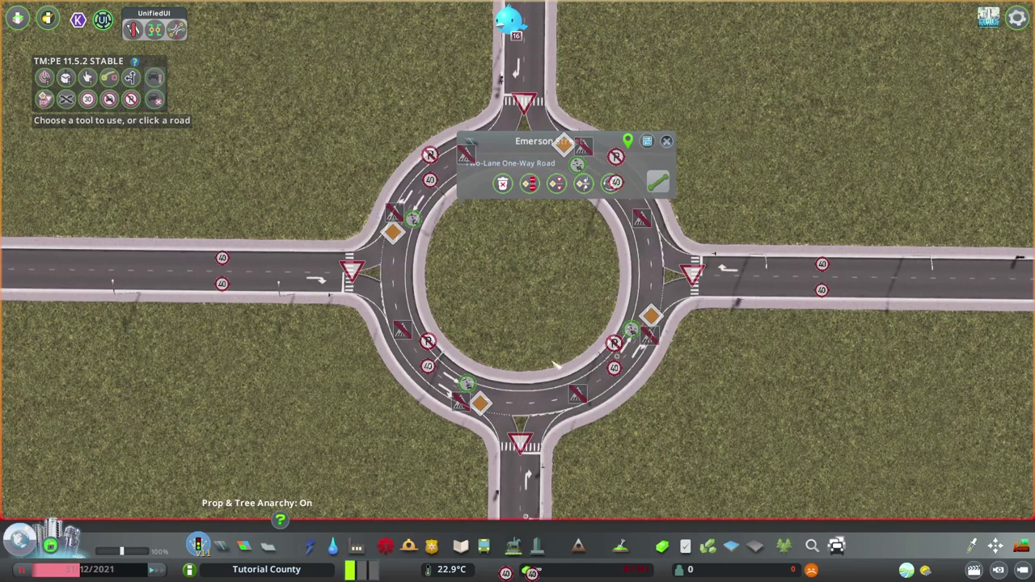